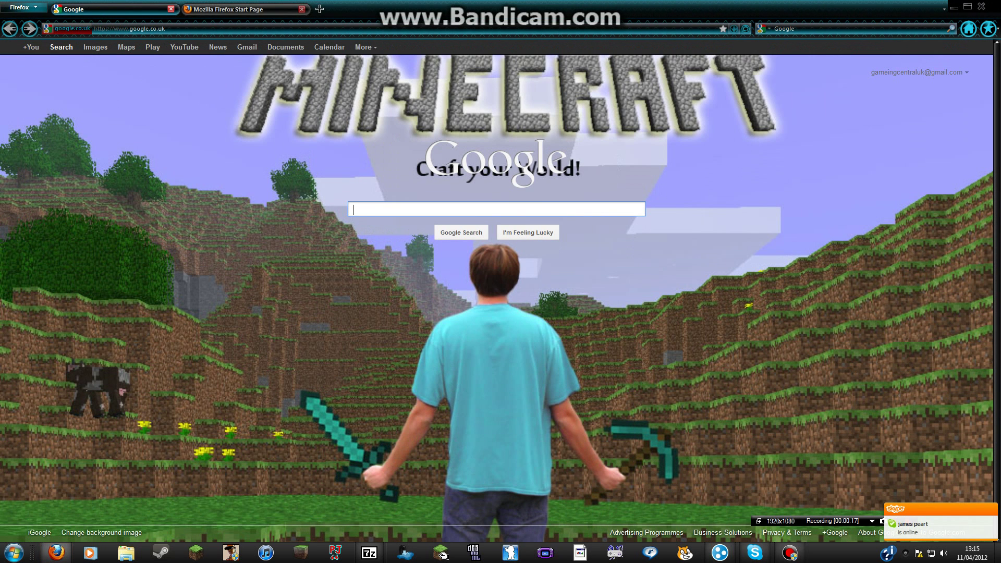
Search Google for "minecraft modloader" and open the minecraftdl.com result "ModLoader for Latest Minecraft 1.2.5".
{"action": "left_click", "coordinate": [302, 9]}
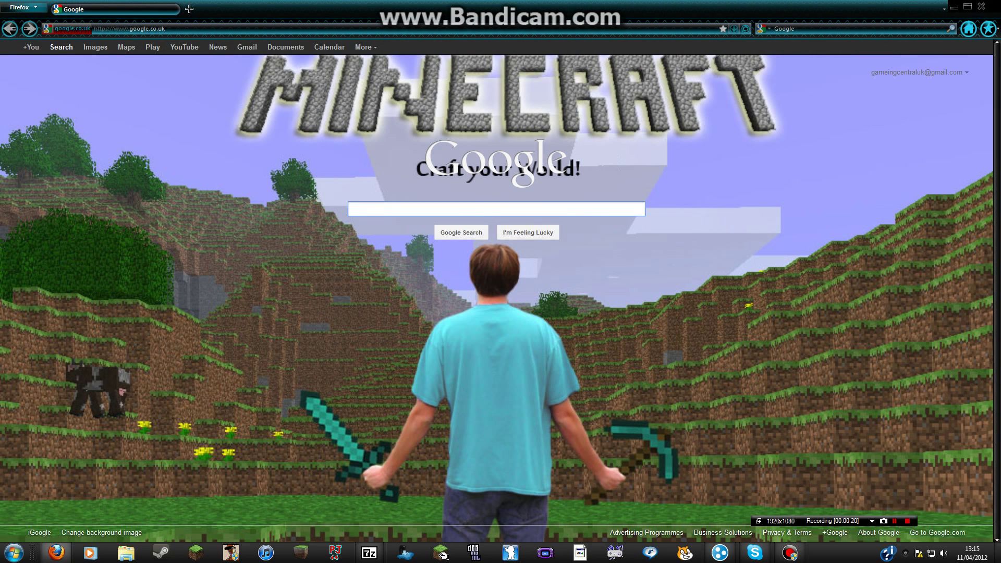
{"action": "left_click", "coordinate": [355, 209]}
{"action": "type", "text": "minecraft"}
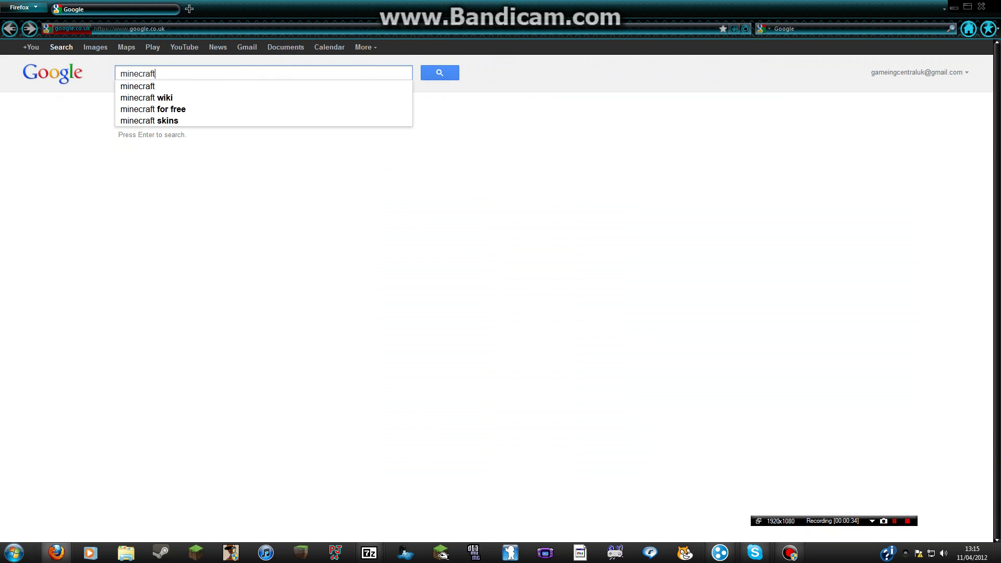
{"action": "type", "text": " modloader"}
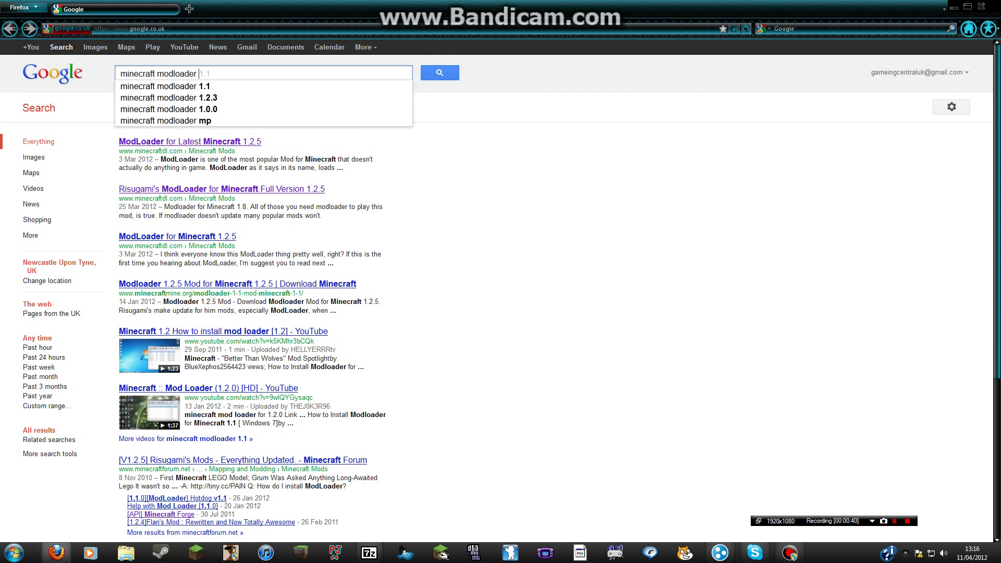
{"action": "left_click", "coordinate": [190, 142]}
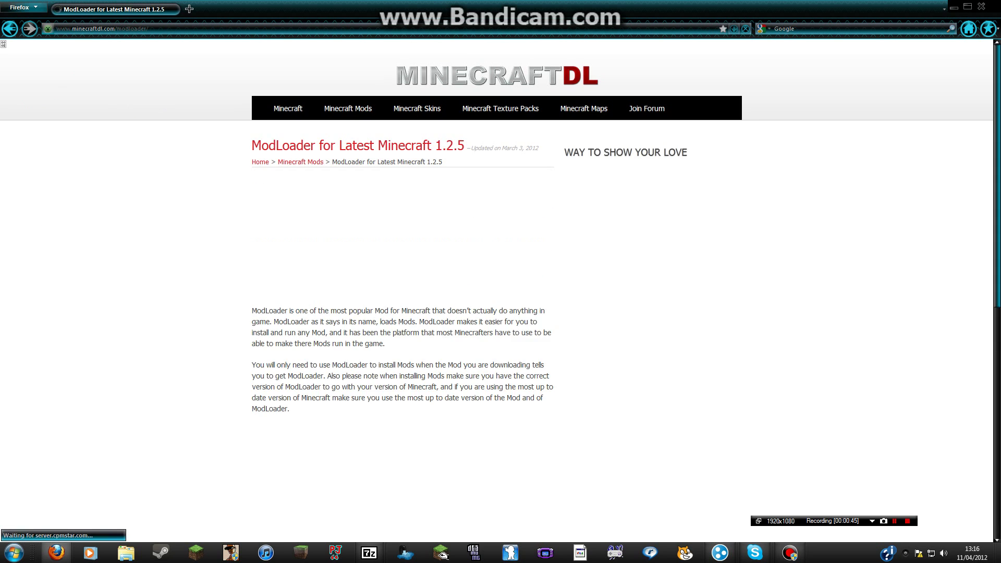
Open the "Download ModLoader for Latest Minecraft 1.2.5 Now" link below the installation instructions.
{"action": "scroll", "coordinate": [500, 292], "scroll_direction": "down", "scroll_amount": 4}
{"action": "scroll", "coordinate": [403, 292], "scroll_direction": "down", "scroll_amount": 8}
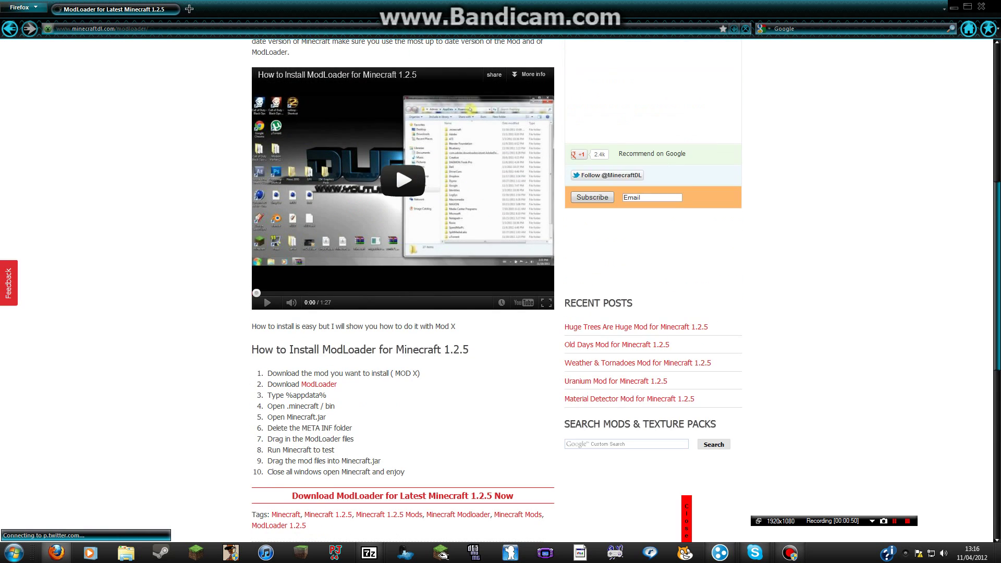
{"action": "scroll", "coordinate": [403, 292], "scroll_direction": "down", "scroll_amount": 2}
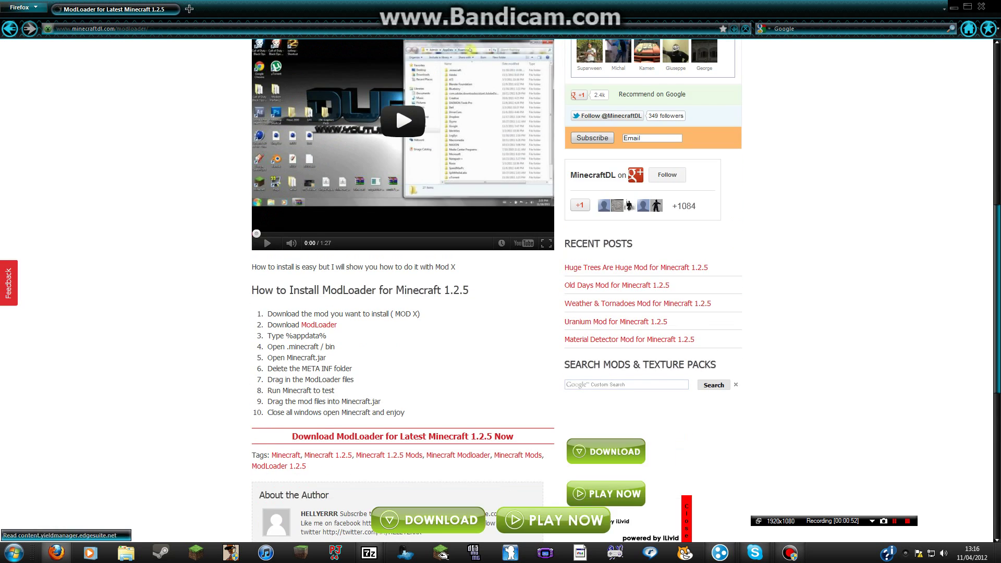
{"action": "scroll", "coordinate": [403, 292], "scroll_direction": "down", "scroll_amount": 2}
{"action": "left_click", "coordinate": [346, 377]}
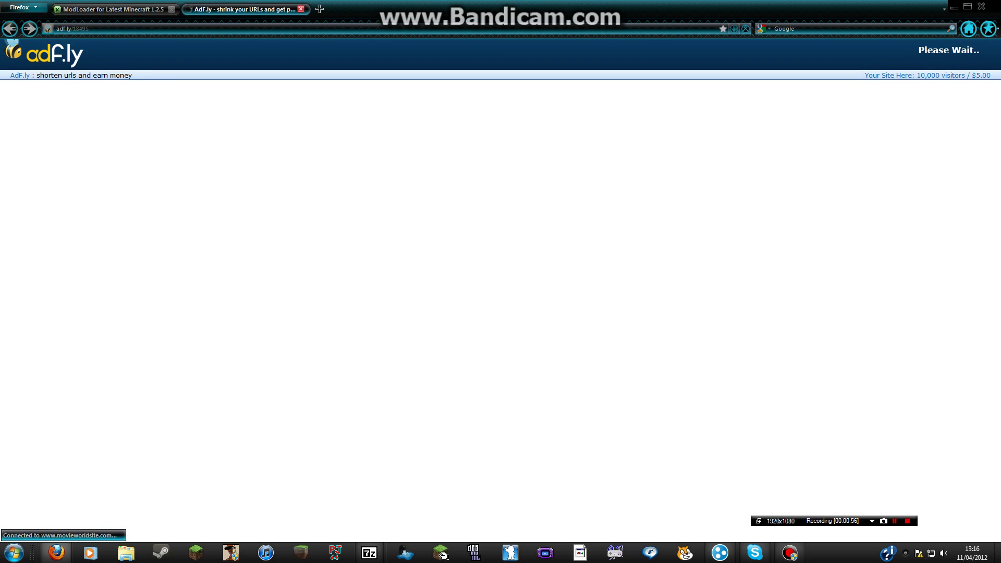
Skip the AdF.ly advert once its wait is over and save ModLoader.zip.
{"action": "left_click", "coordinate": [113, 9]}
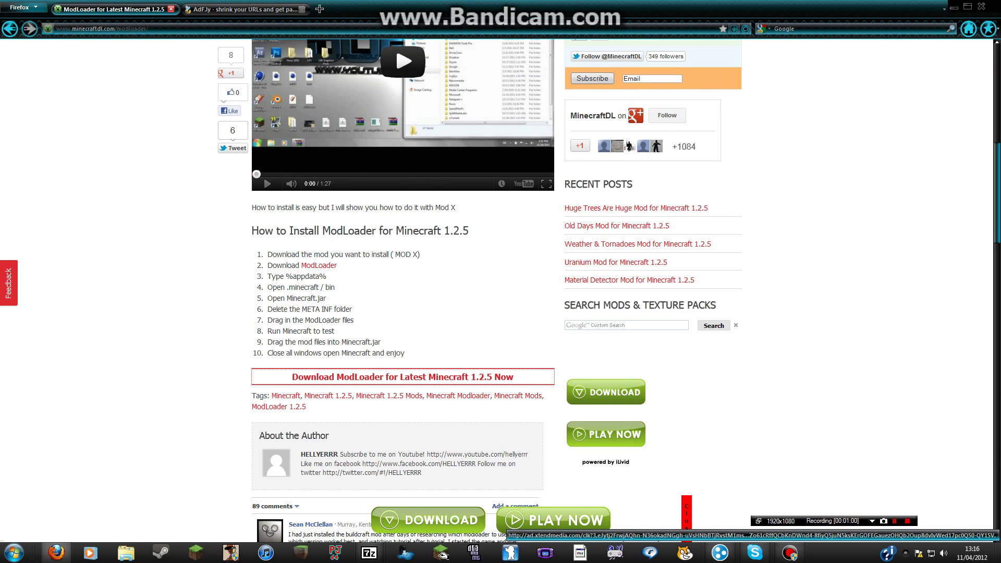
{"action": "scroll", "coordinate": [651, 113], "scroll_direction": "up", "scroll_amount": 10}
{"action": "scroll", "coordinate": [652, 112], "scroll_direction": "up", "scroll_amount": 6}
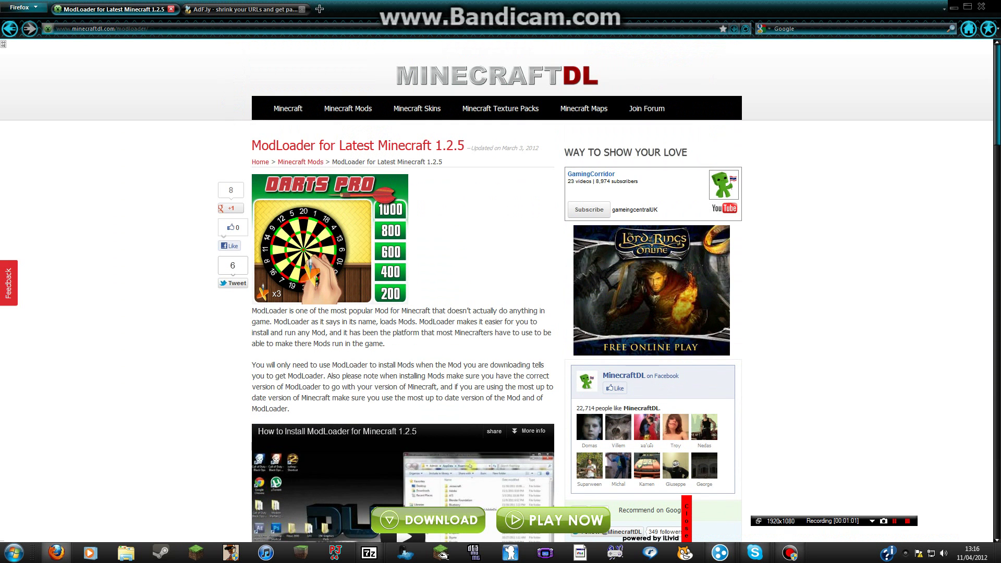
{"action": "scroll", "coordinate": [500, 292], "scroll_direction": "down", "scroll_amount": 18}
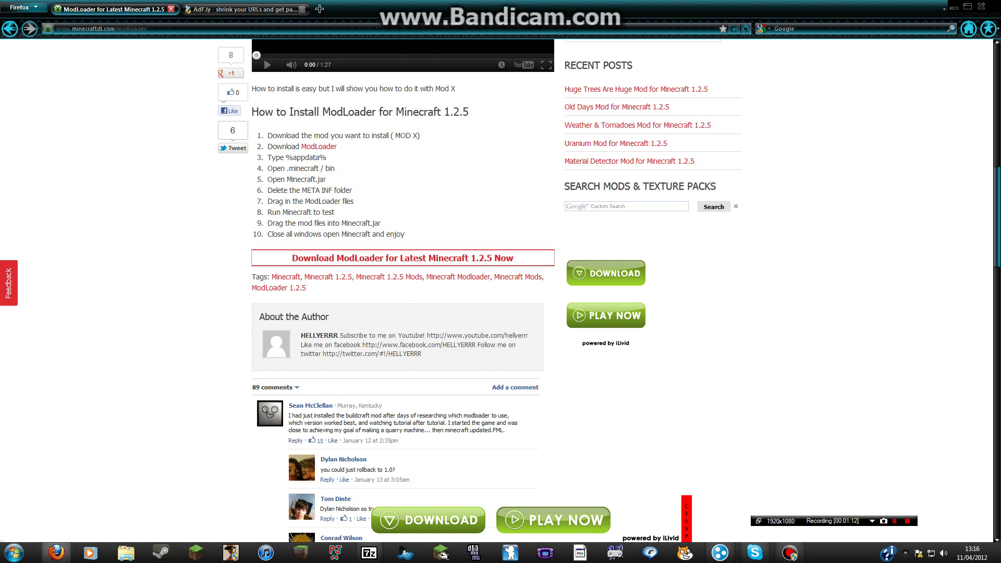
{"action": "left_click", "coordinate": [246, 9]}
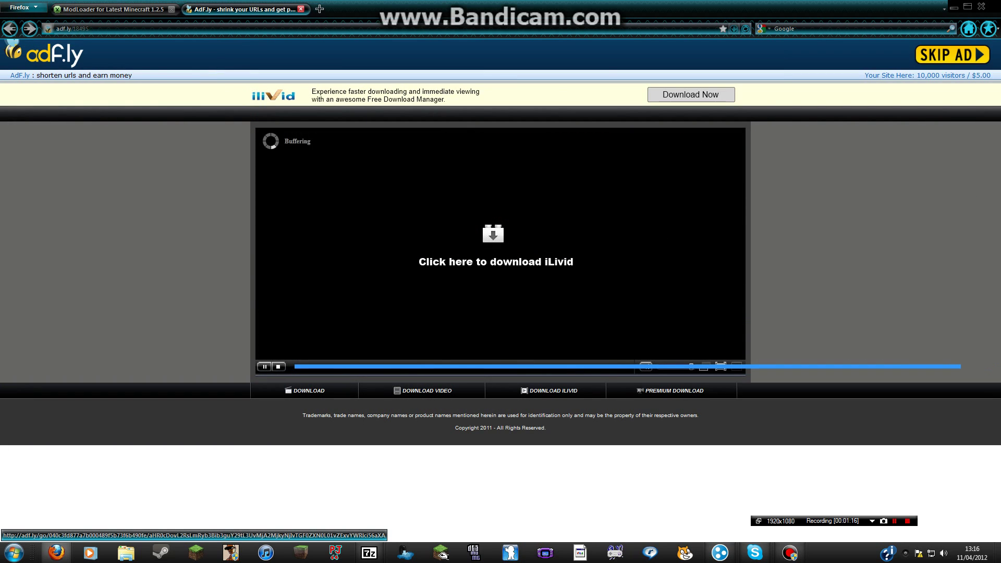
{"action": "left_click", "coordinate": [953, 55]}
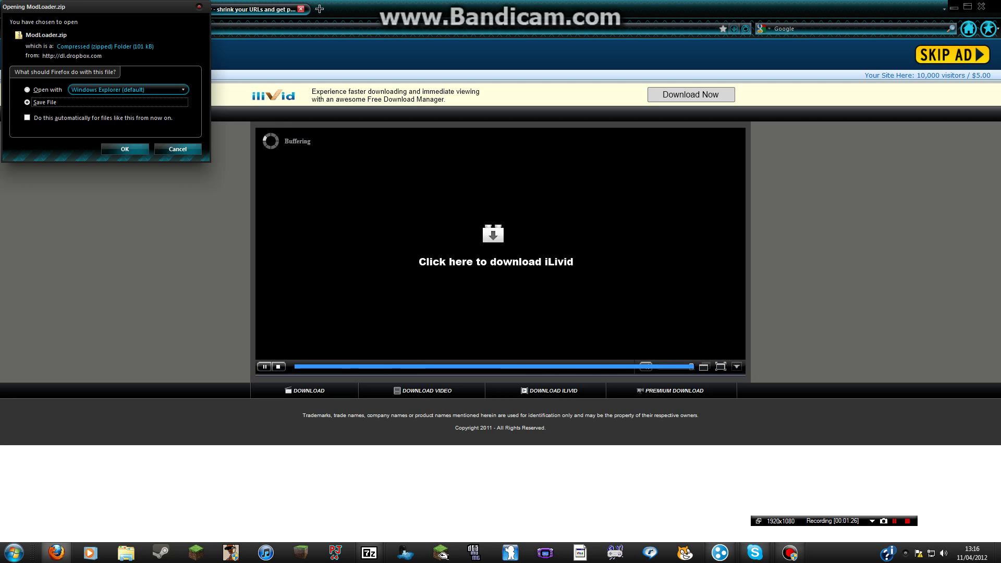
{"action": "key", "text": "Return"}
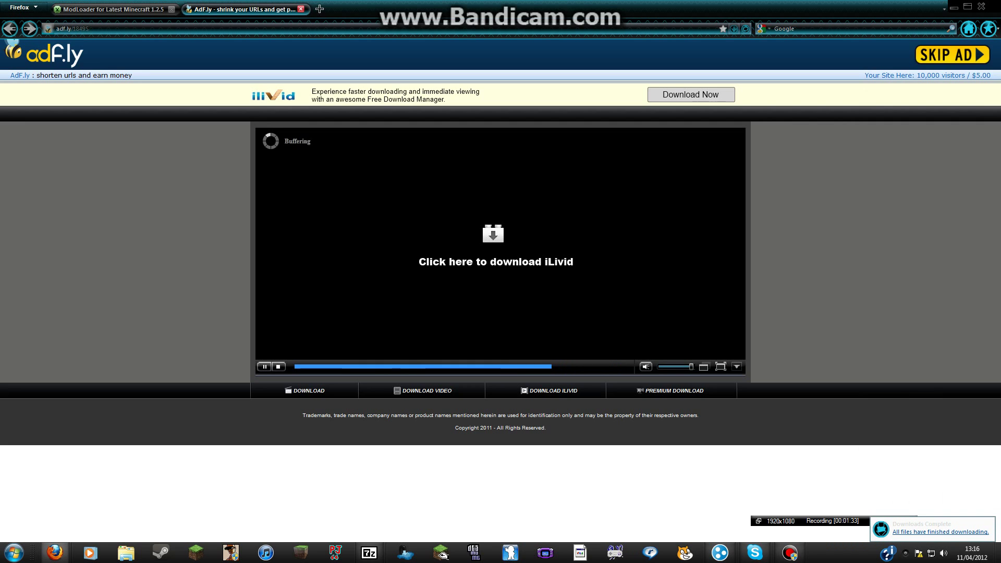
Close the AdF.ly page, return to the Google results and search for "minecraft audiomod" instead.
{"action": "left_click", "coordinate": [301, 8]}
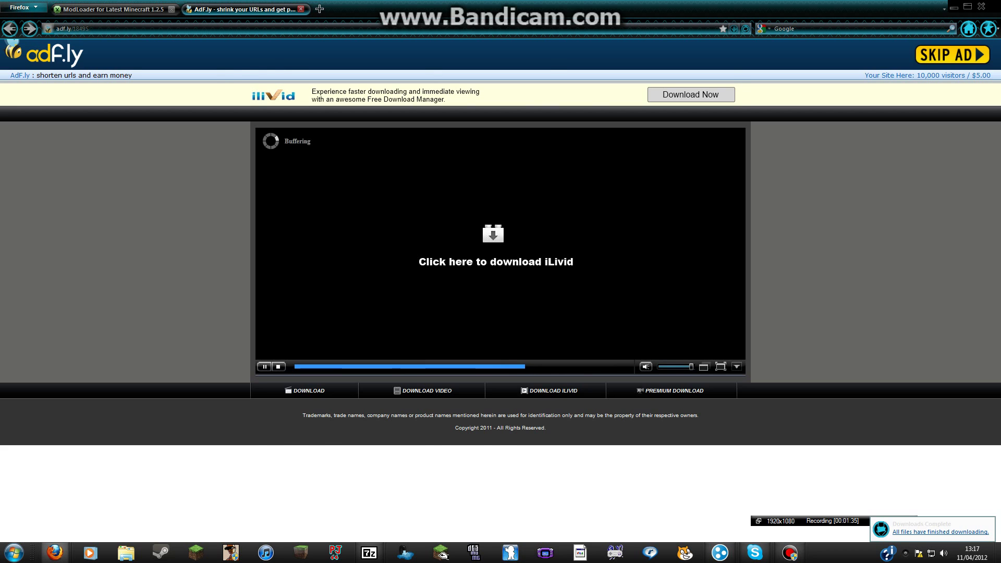
{"action": "left_click", "coordinate": [10, 28]}
{"action": "left_click_drag", "start_coordinate": [205, 74], "coordinate": [155, 73]}
{"action": "key", "text": "BackSpace"}
{"action": "type", "text": "afta"}
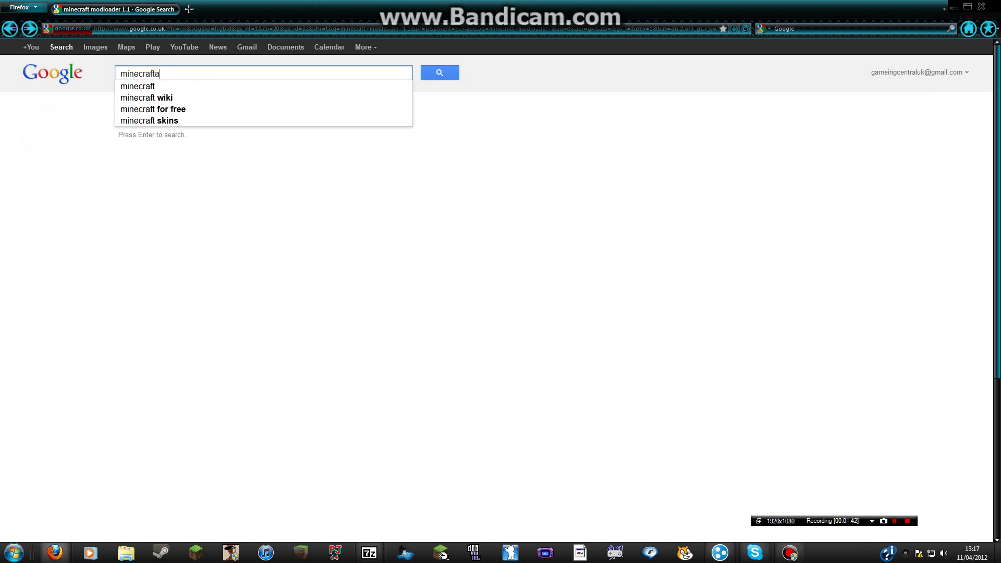
{"action": "type", "text": "d"}
{"action": "key", "text": "BackSpace"}
{"action": "key", "text": "BackSpace"}
{"action": "type", "text": "ad"}
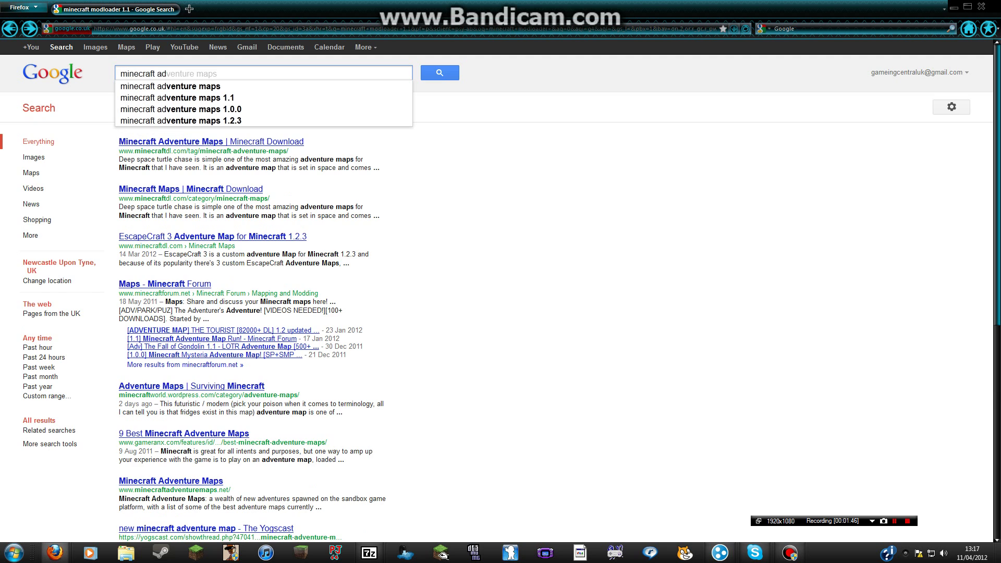
{"action": "type", "text": "i"}
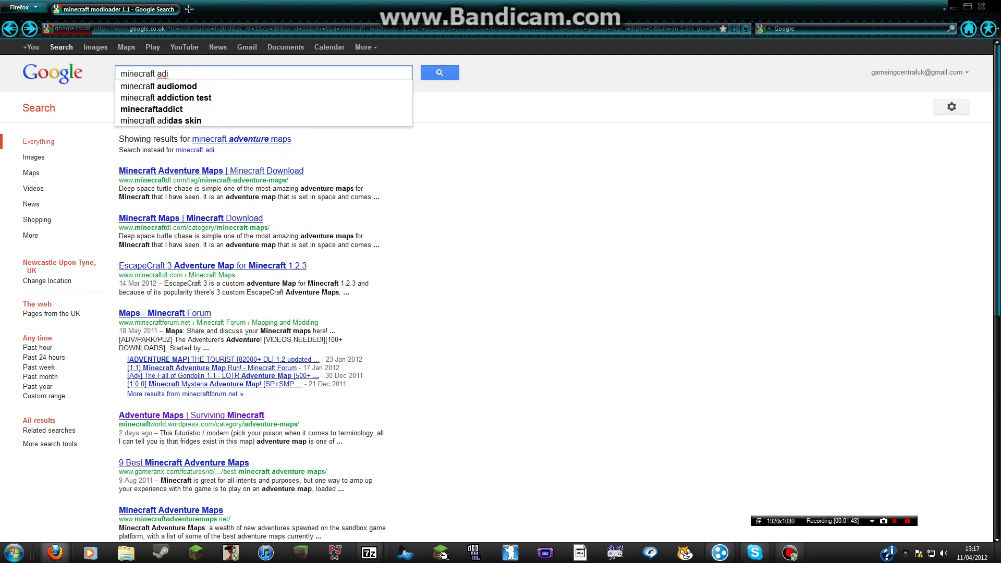
{"action": "key", "text": "Down"}
{"action": "key", "text": "Return"}
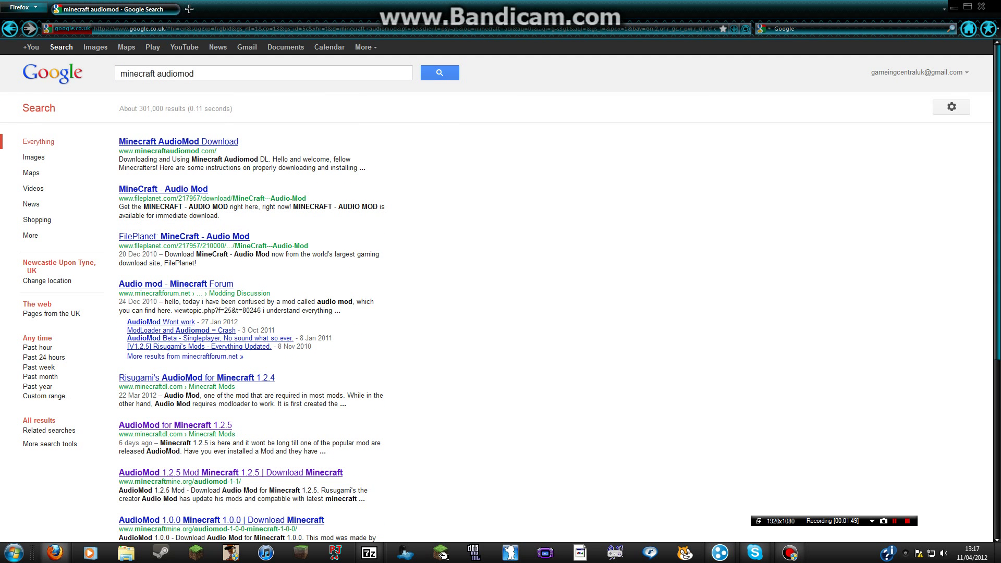
Extend the search to "minecraft audiomod mincraft dl" and accept the suggested spelling "minecraft audio mod minecraft dl".
{"action": "left_click", "coordinate": [195, 73]}
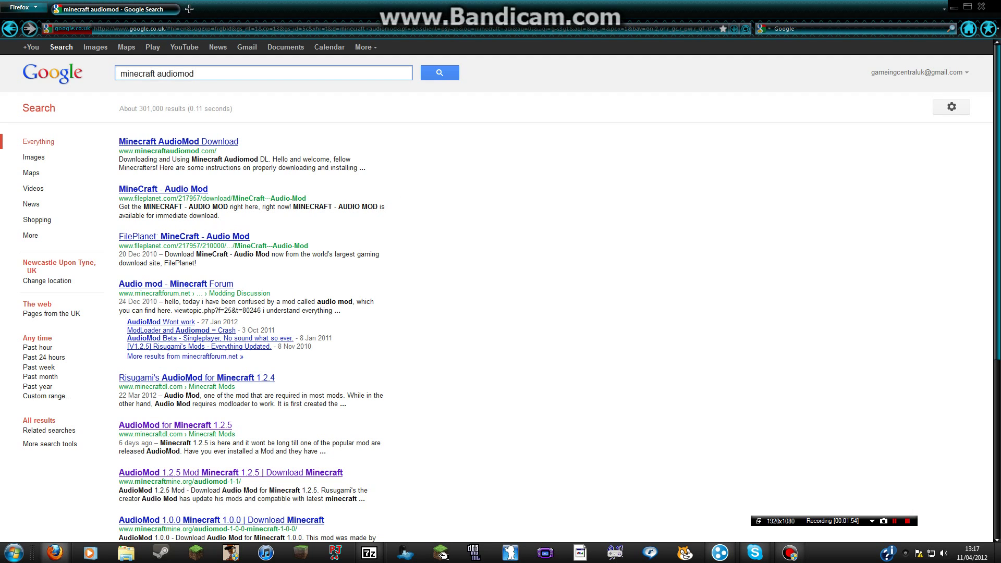
{"action": "type", "text": "minecraft"}
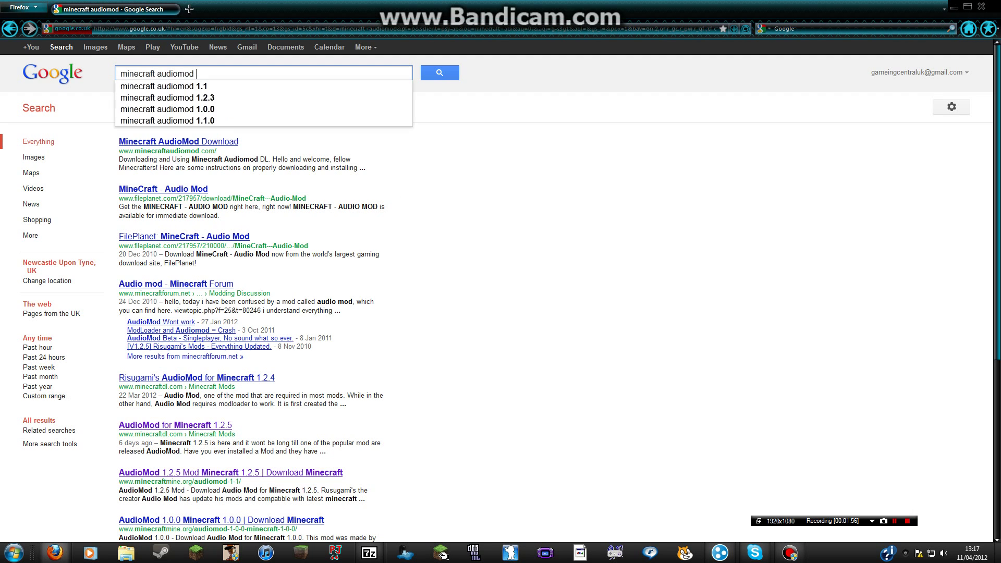
{"action": "key", "text": "BackSpace"}
{"action": "key", "text": "BackSpace"}
{"action": "key", "text": "BackSpace"}
{"action": "key", "text": "BackSpace"}
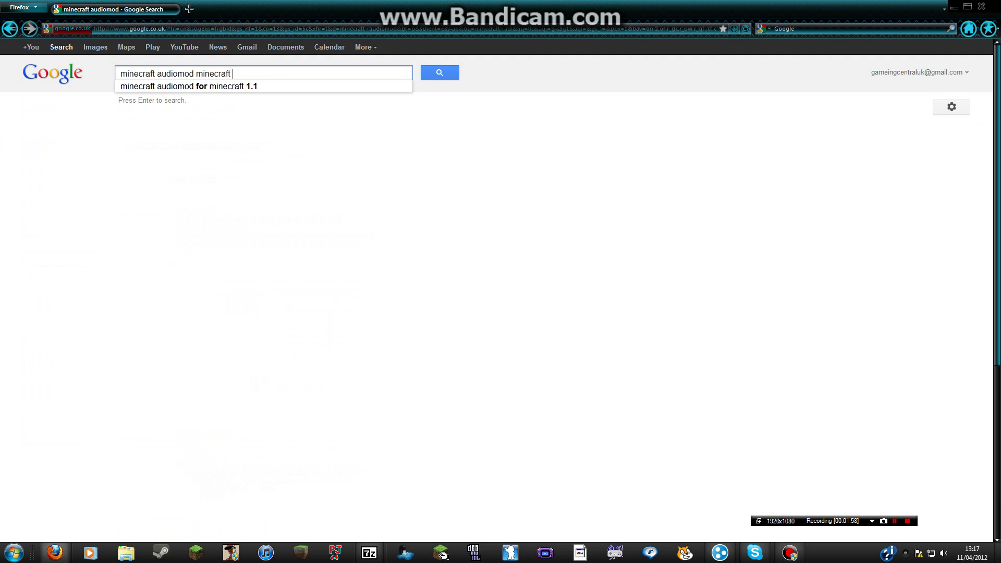
{"action": "key", "text": "BackSpace"}
{"action": "key", "text": "BackSpace"}
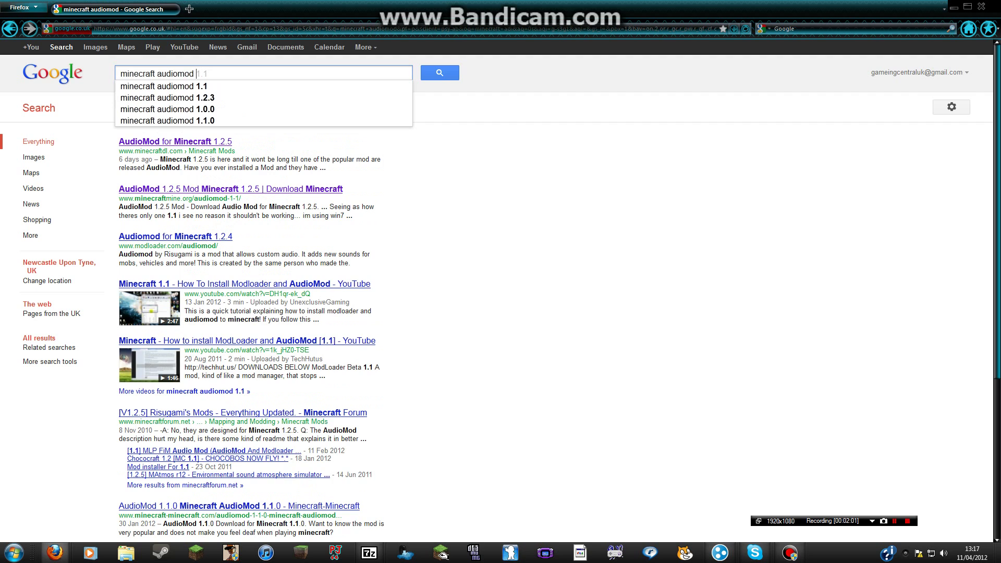
{"action": "type", "text": "mincraft dl"}
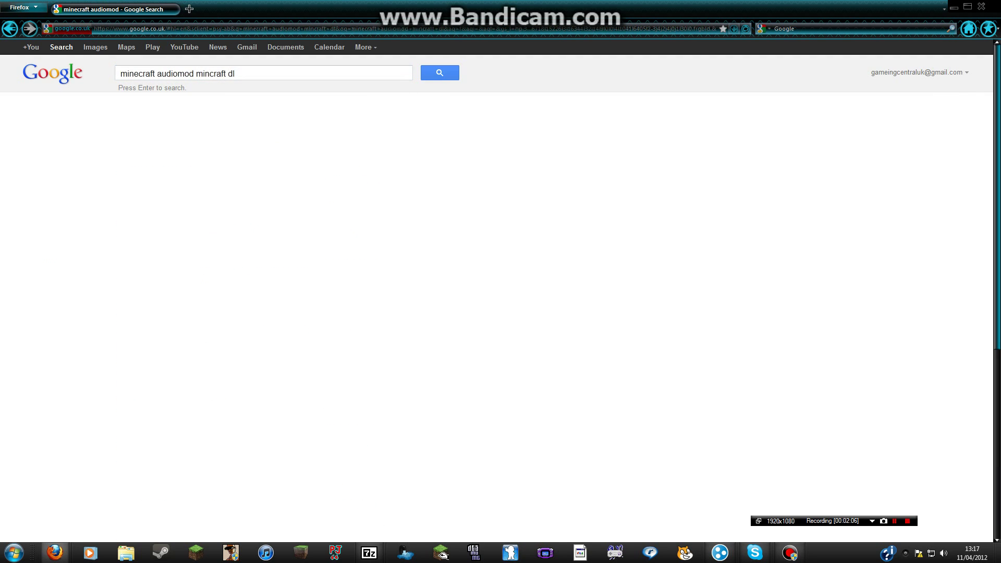
{"action": "key", "text": "Return"}
{"action": "left_click", "coordinate": [239, 143]}
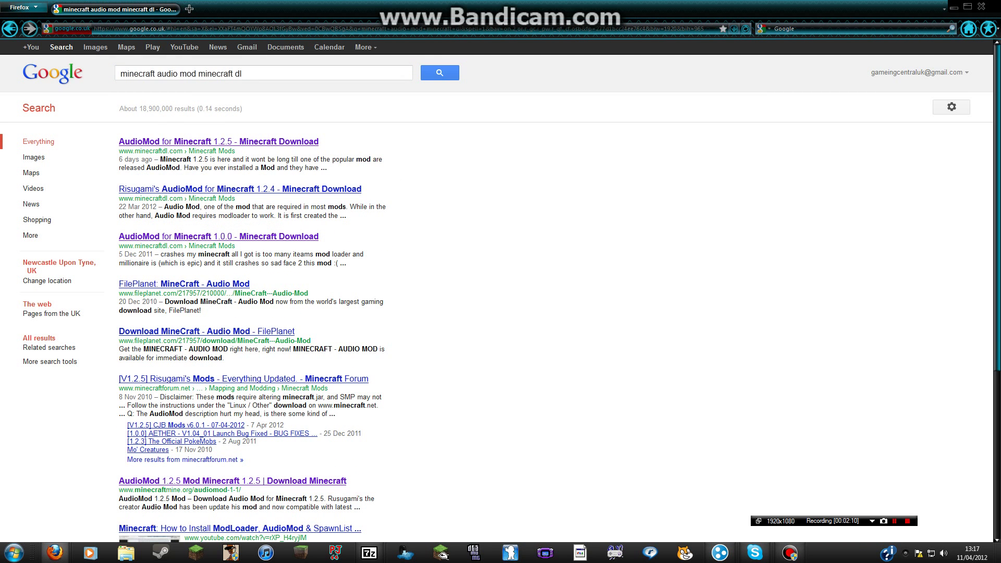
Open the "AudioMod for Minecraft 1.2.5" result and save AudioMod.zip from its download link, skipping the AdF.ly advert.
{"action": "left_click", "coordinate": [218, 142]}
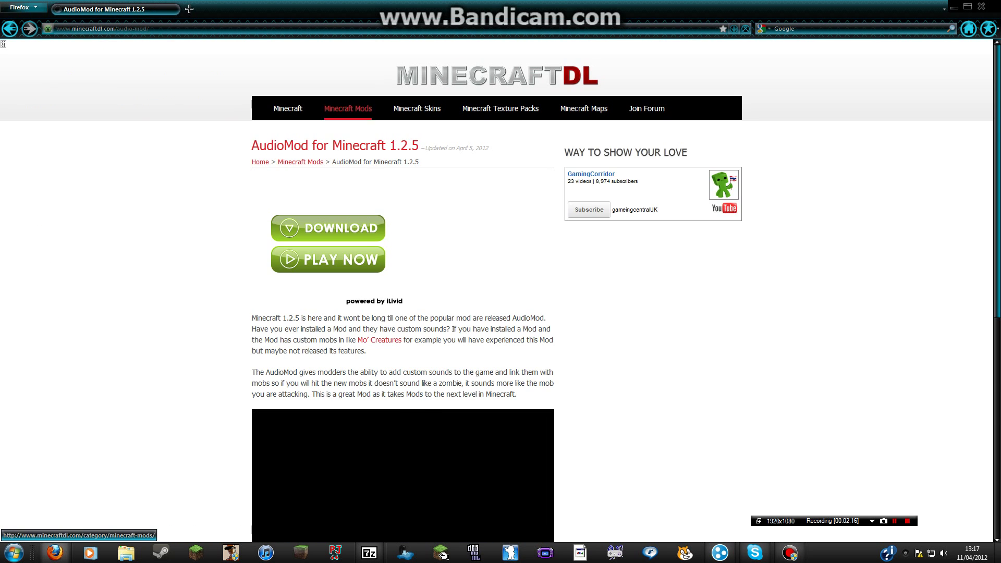
{"action": "scroll", "coordinate": [401, 261], "scroll_direction": "down", "scroll_amount": 6}
{"action": "scroll", "coordinate": [402, 261], "scroll_direction": "down", "scroll_amount": 6}
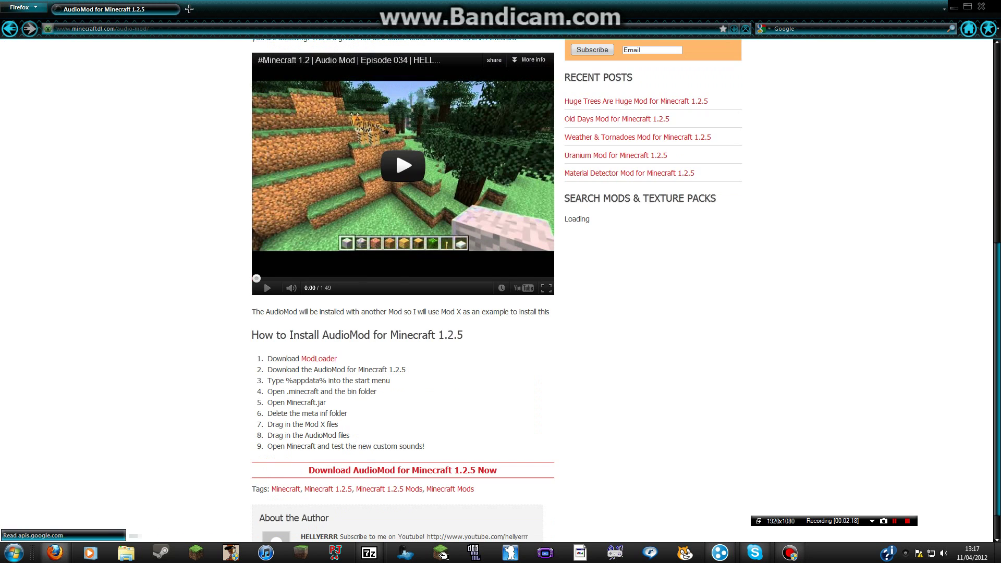
{"action": "left_click", "coordinate": [403, 470]}
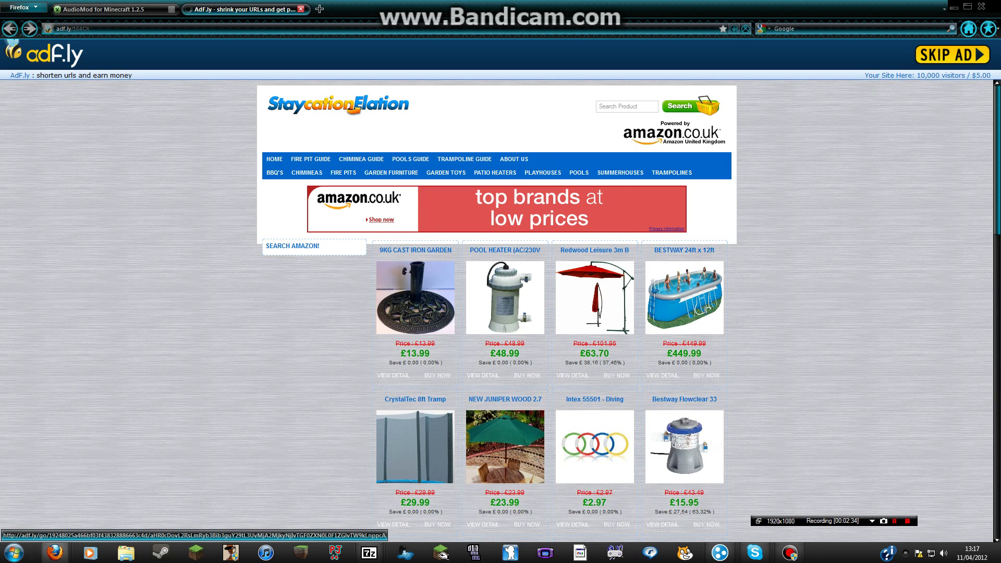
{"action": "left_click", "coordinate": [953, 54]}
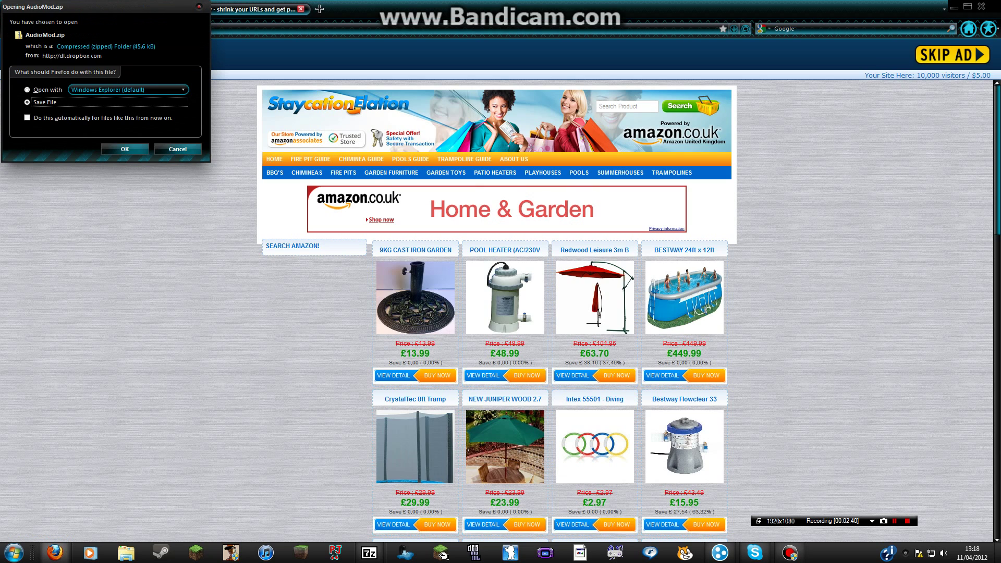
{"action": "key", "text": "Return"}
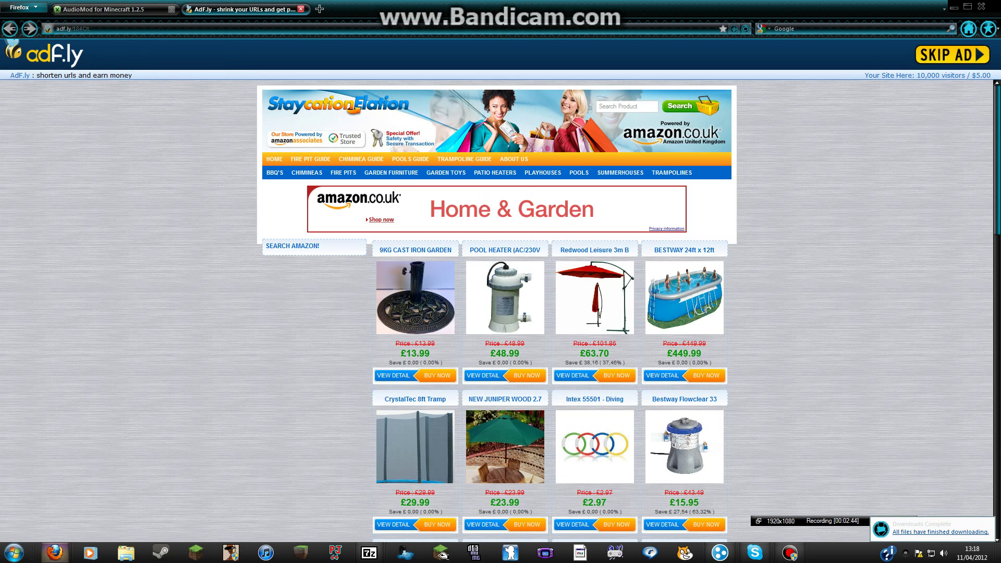
Return to Google, search for "minecraft modloader mp" and open the "ModLoaderMP for Minecraft 1.2.5" result.
{"action": "left_click", "coordinate": [301, 9]}
{"action": "left_click", "coordinate": [10, 29]}
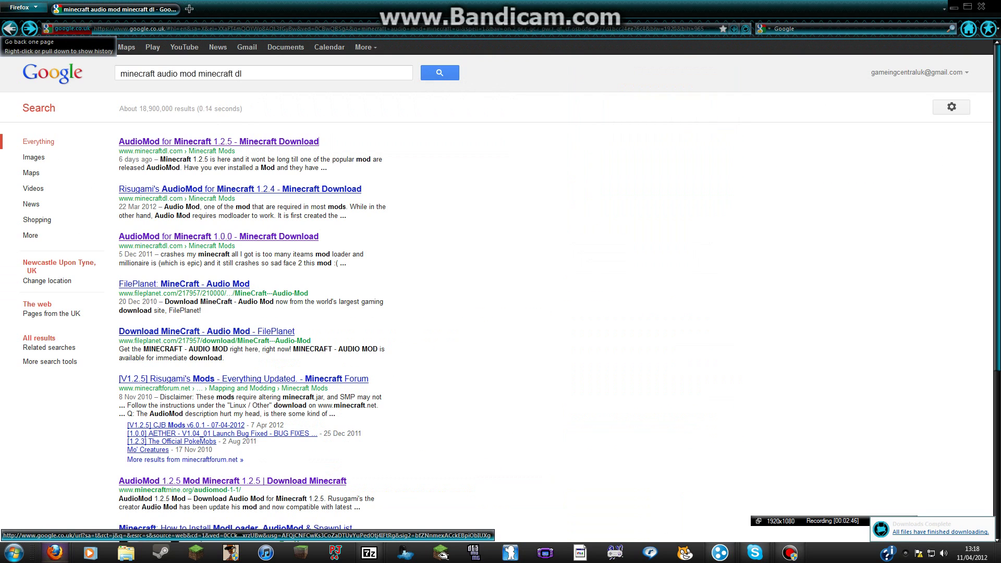
{"action": "left_click_drag", "start_coordinate": [243, 73], "coordinate": [161, 74]}
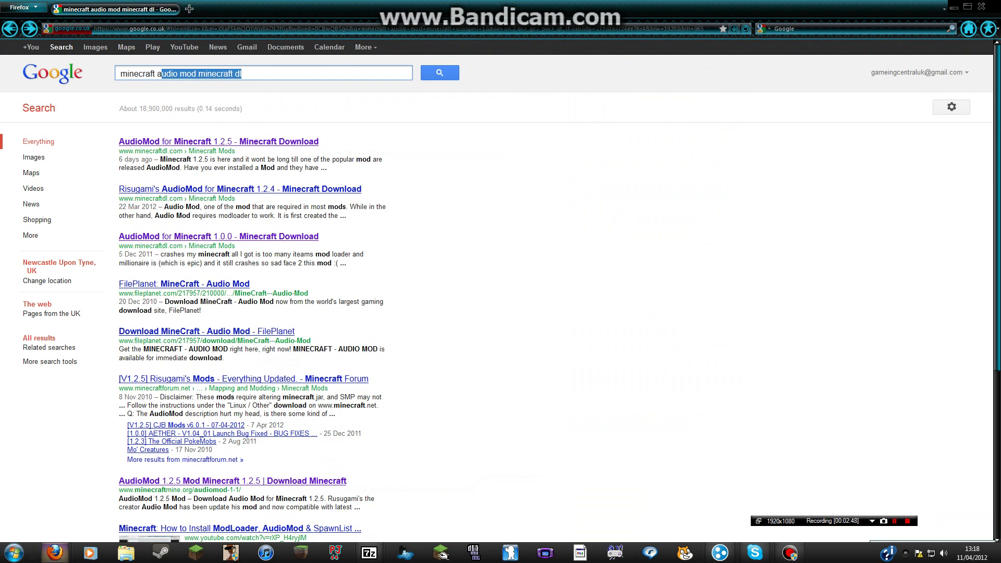
{"action": "key", "text": "BackSpace"}
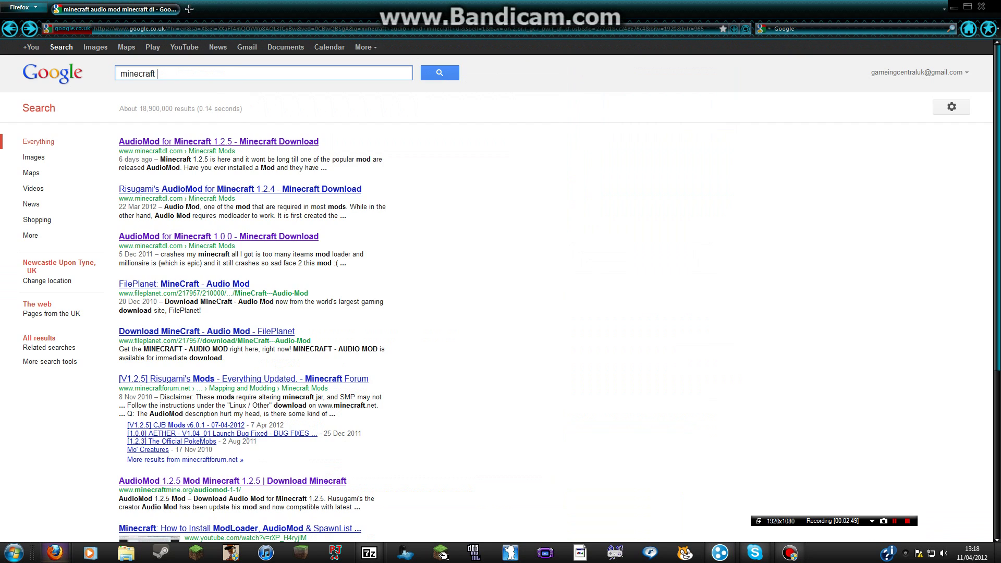
{"action": "type", "text": "modloader mp"}
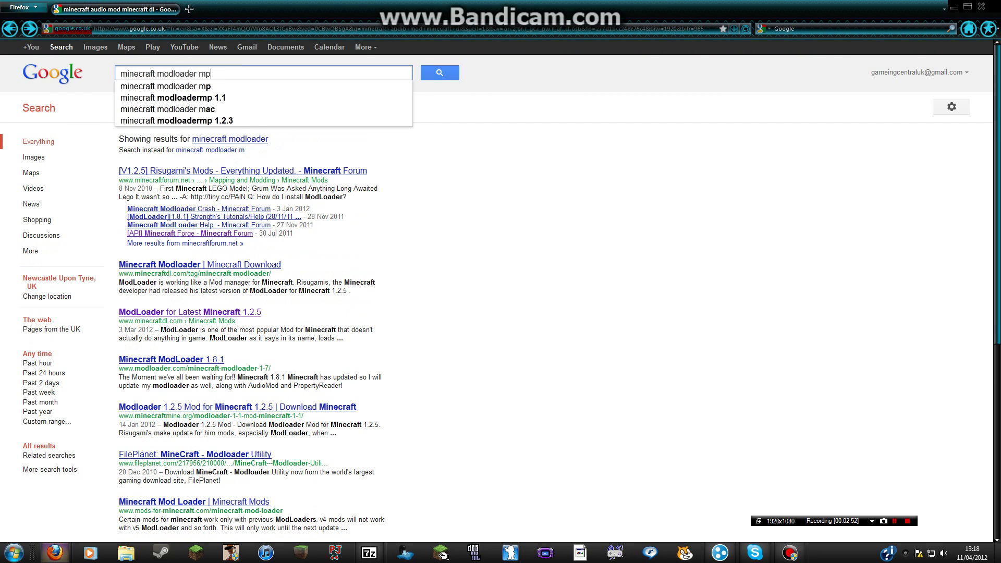
{"action": "key", "text": "Return"}
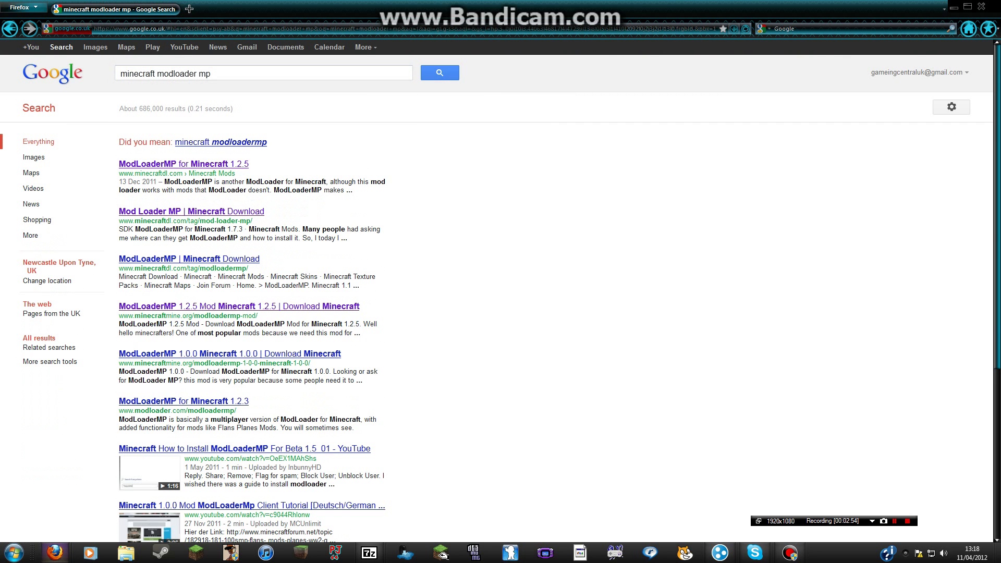
{"action": "left_click", "coordinate": [184, 164]}
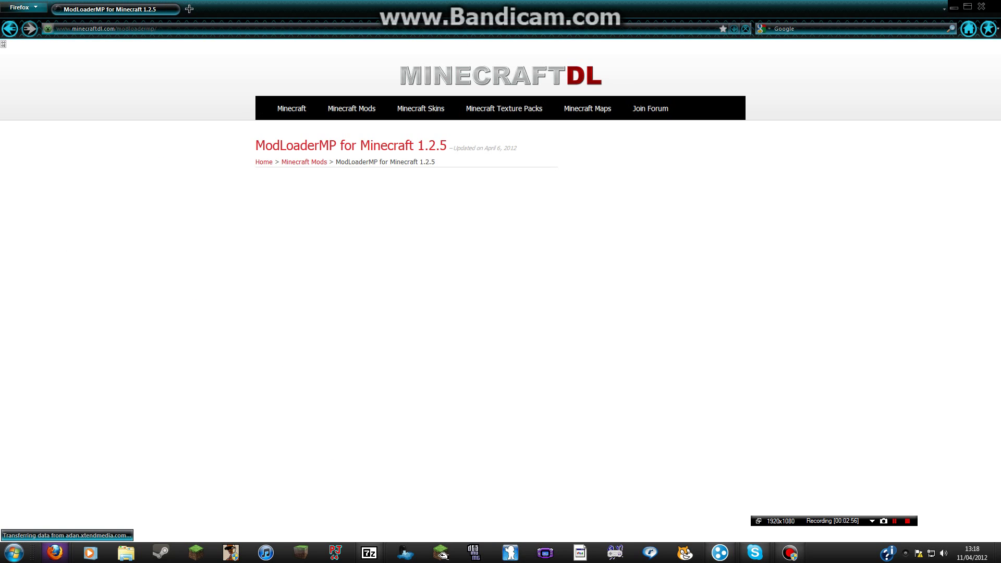
Save ModLoaderMP 1.2.5 v1.zip through the page's "Download ModLoaderMP for Minecraft 1.2.5 Now" link, skipping the AdF.ly advert.
{"action": "scroll", "coordinate": [501, 281], "scroll_direction": "down", "scroll_amount": 4}
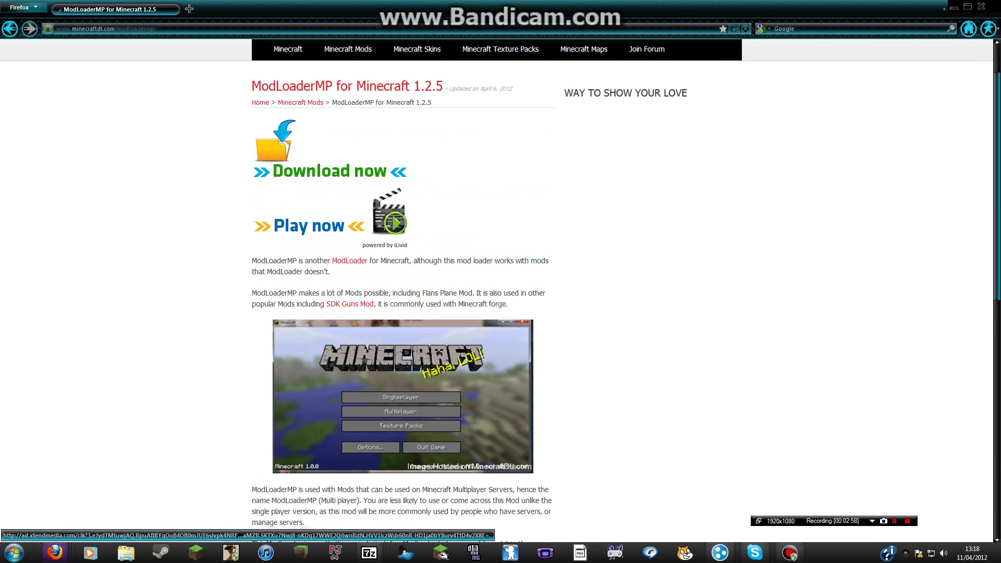
{"action": "scroll", "coordinate": [402, 282], "scroll_direction": "down", "scroll_amount": 12}
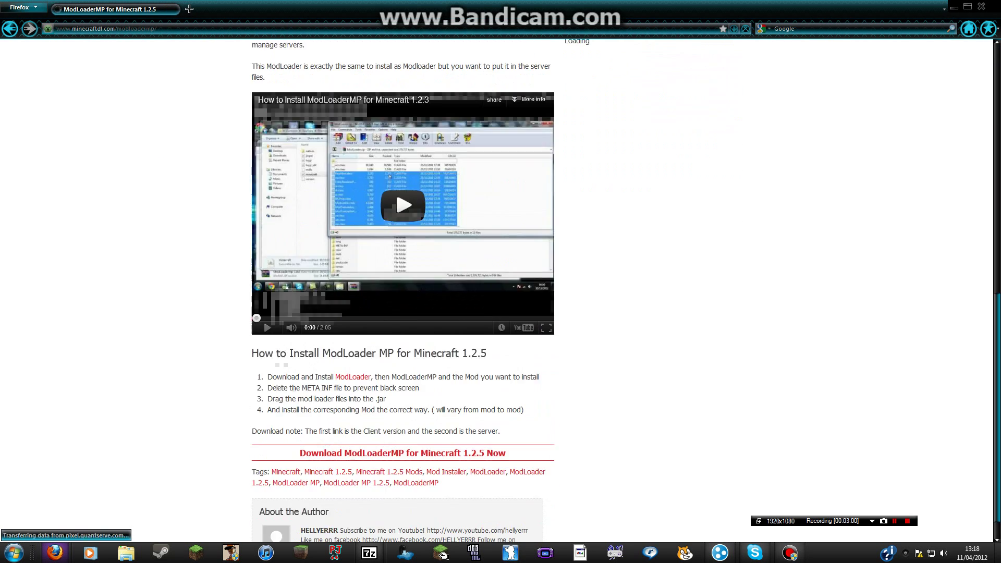
{"action": "left_click", "coordinate": [403, 453]}
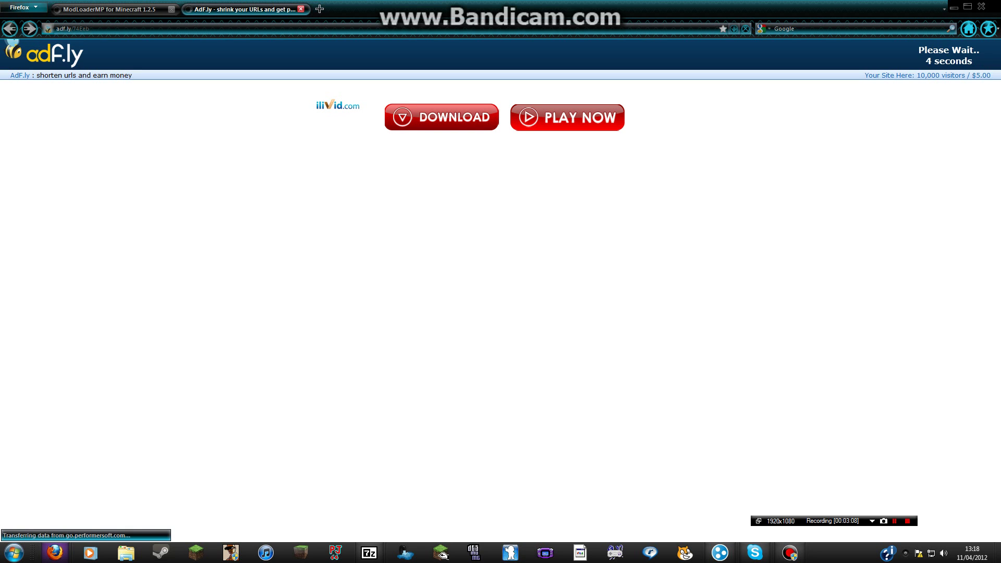
{"action": "scroll", "coordinate": [498, 303], "scroll_direction": "down", "scroll_amount": 5}
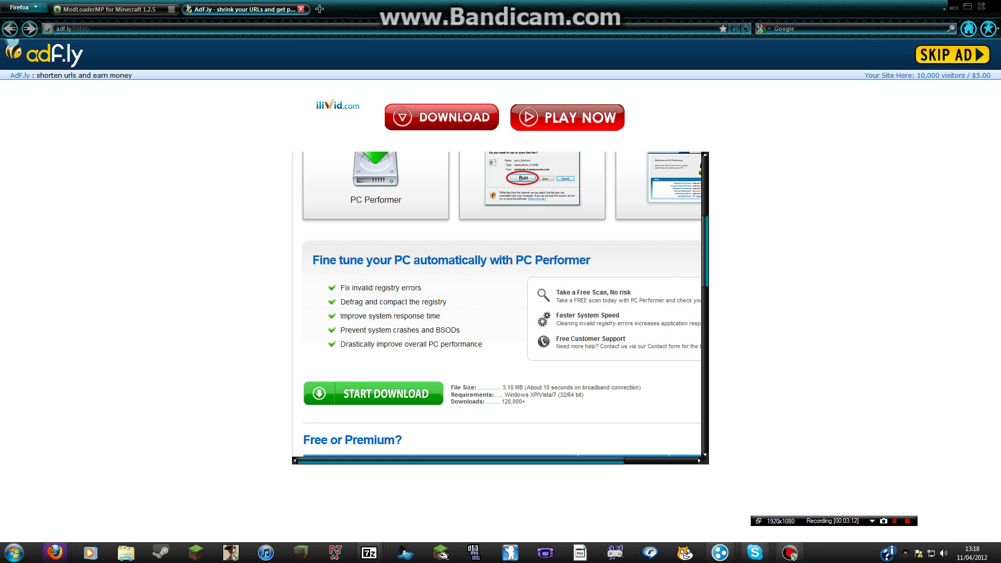
{"action": "left_click", "coordinate": [952, 55]}
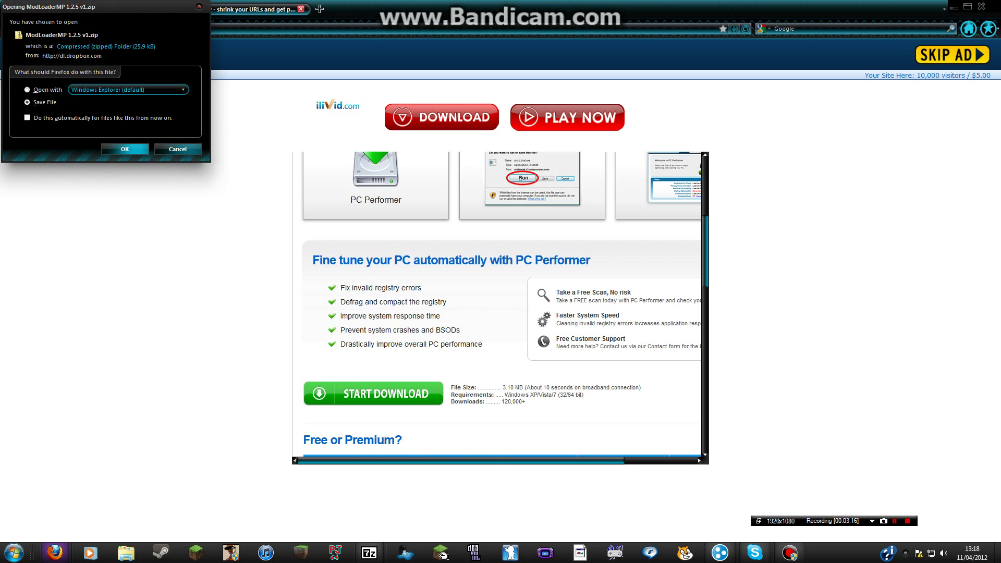
{"action": "key", "text": "Escape"}
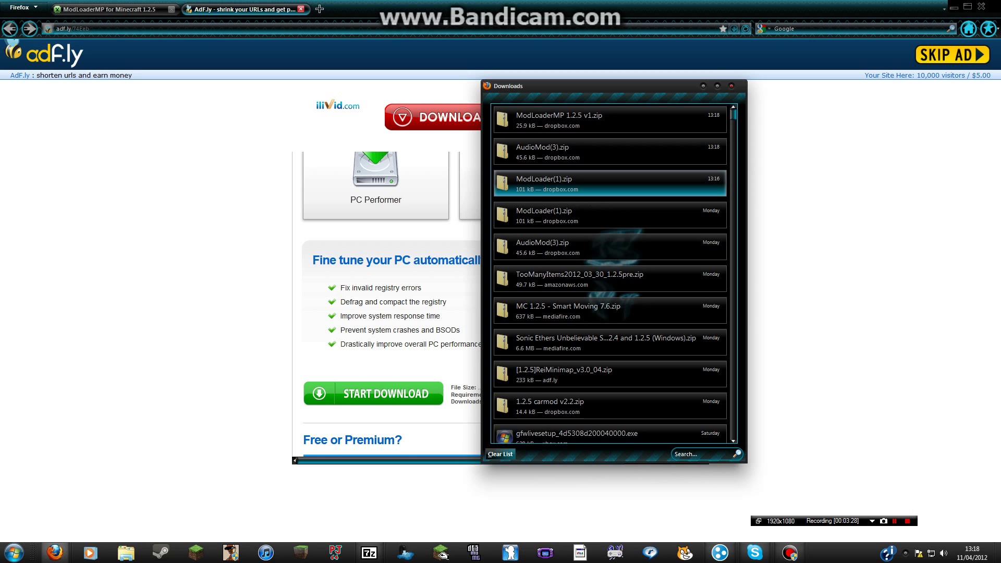
Put away the Downloads list and close the browser with all its tabs.
{"action": "left_click_drag", "start_coordinate": [614, 86], "coordinate": [1000, 86]}
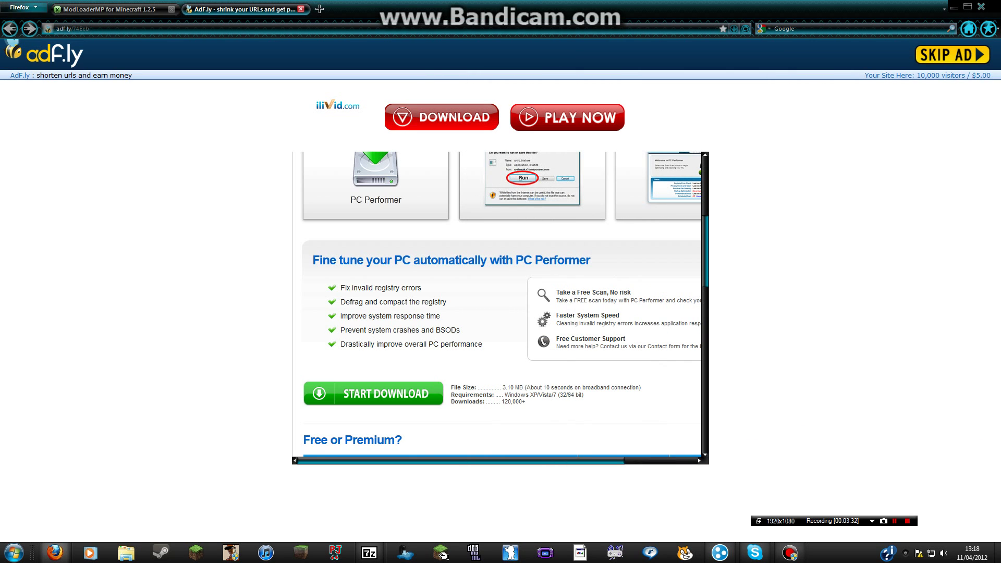
{"action": "left_click", "coordinate": [981, 7]}
{"action": "left_click", "coordinate": [477, 293]}
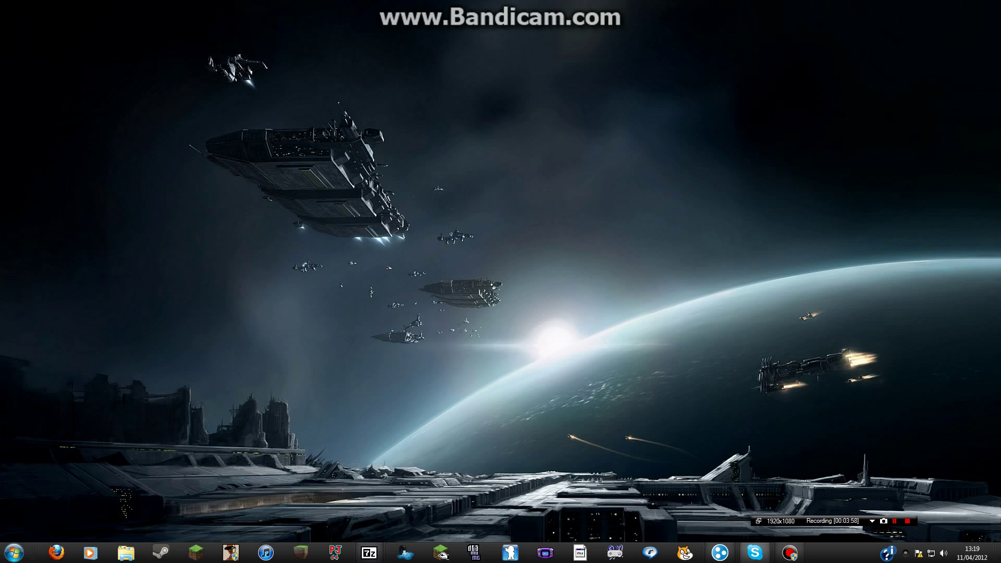
Open two 7-Zip File Manager windows and place them beside each other on the desktop.
{"action": "mouse_move", "coordinate": [369, 553]}
{"action": "left_click", "coordinate": [427, 495]}
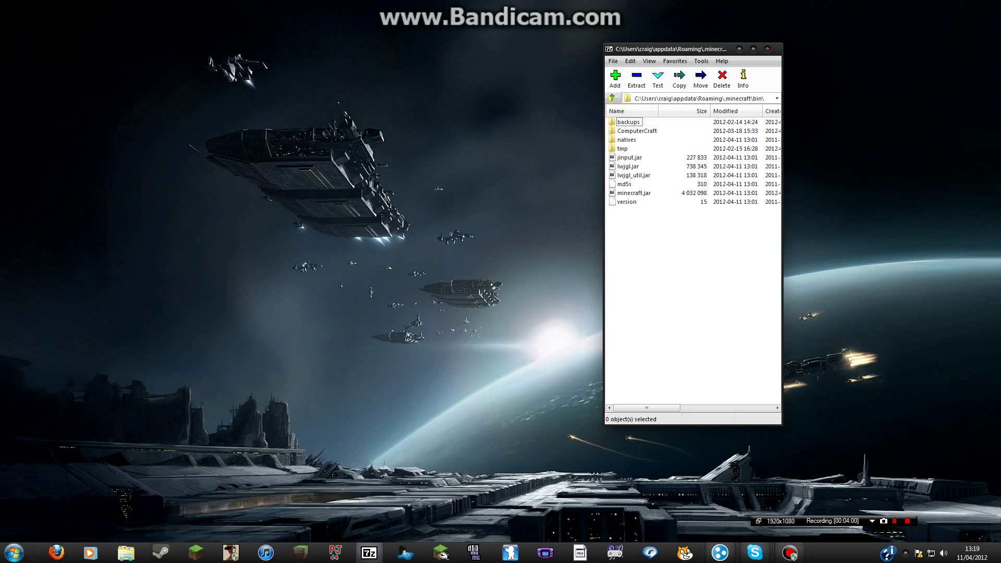
{"action": "left_click", "coordinate": [314, 495]}
{"action": "left_click_drag", "start_coordinate": [328, 4], "coordinate": [436, 69]}
Open the %appdata% folder through Run and arrange its window and both 7-Zip windows side by side.
{"action": "key", "text": "super+r"}
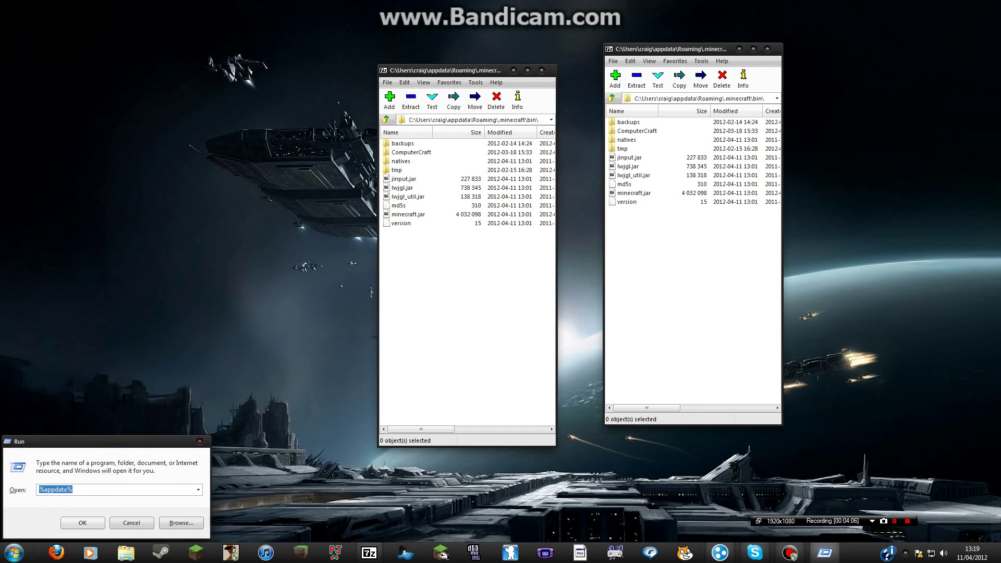
{"action": "key", "text": "Return"}
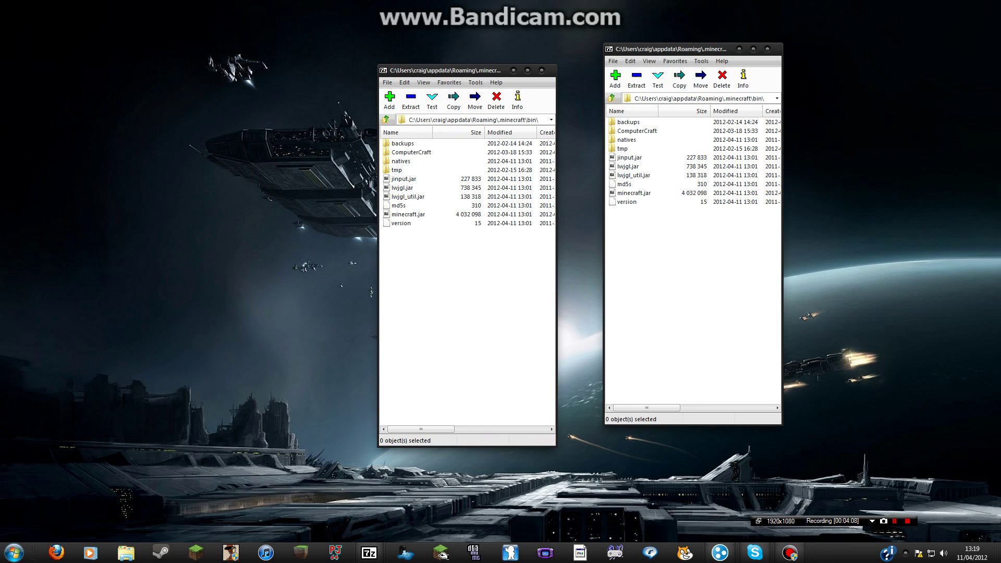
{"action": "left_click_drag", "start_coordinate": [312, 47], "coordinate": [212, 36]}
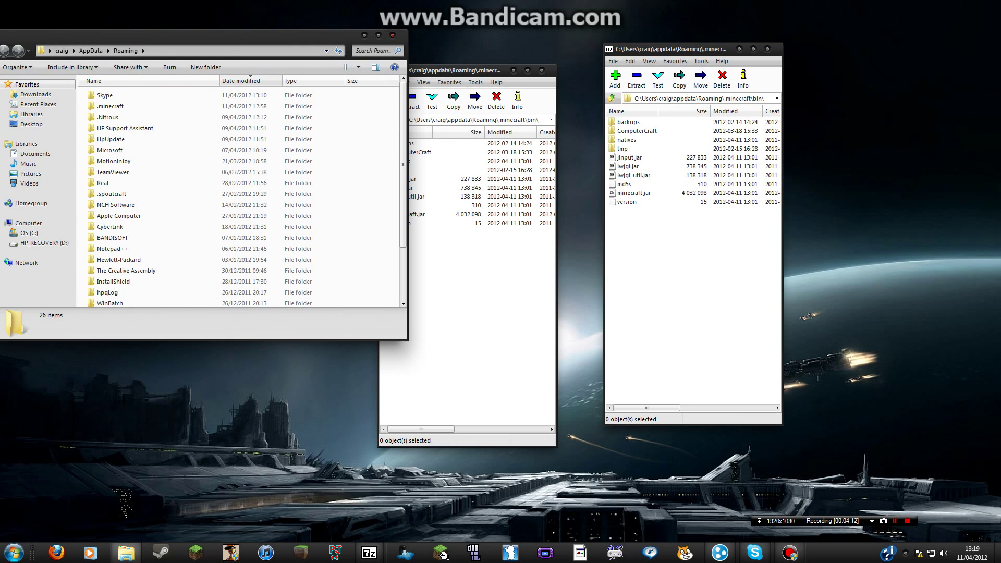
{"action": "left_click_drag", "start_coordinate": [459, 71], "coordinate": [502, 50]}
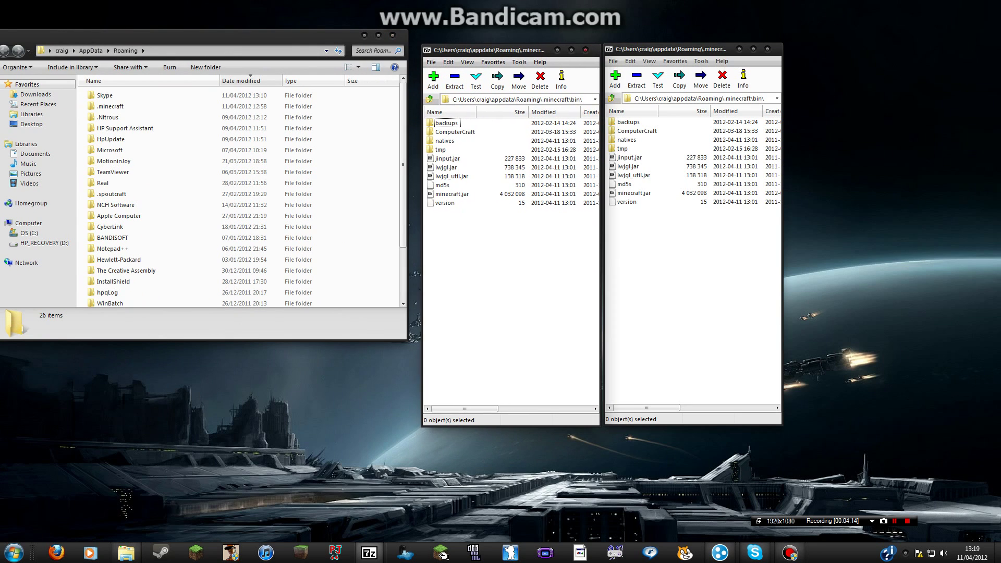
{"action": "left_click_drag", "start_coordinate": [678, 49], "coordinate": [740, 38]}
{"action": "left_click_drag", "start_coordinate": [500, 50], "coordinate": [555, 36]}
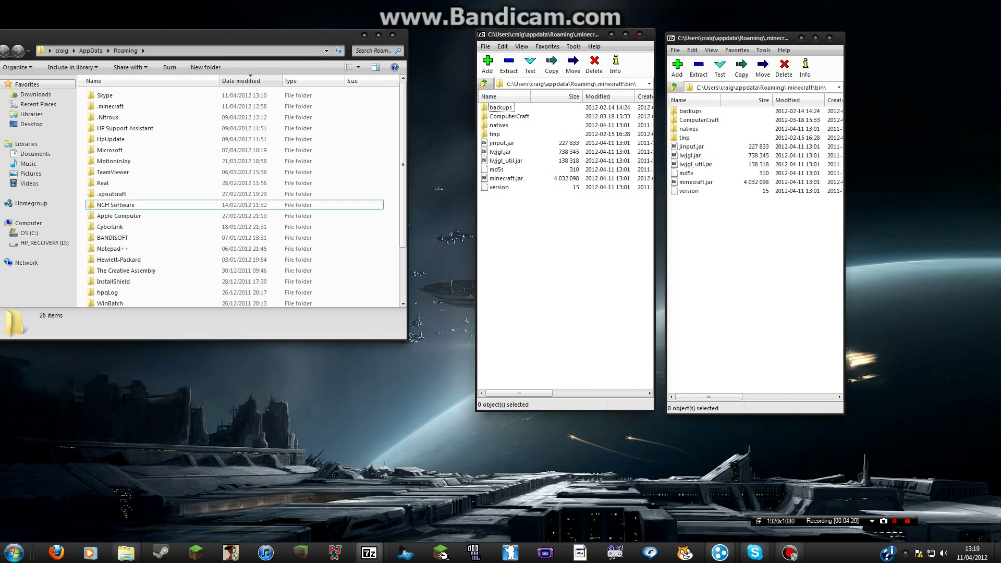
Go to the bin folder inside .minecraft in the Explorer window and copy its full path.
{"action": "double_click", "coordinate": [111, 106]}
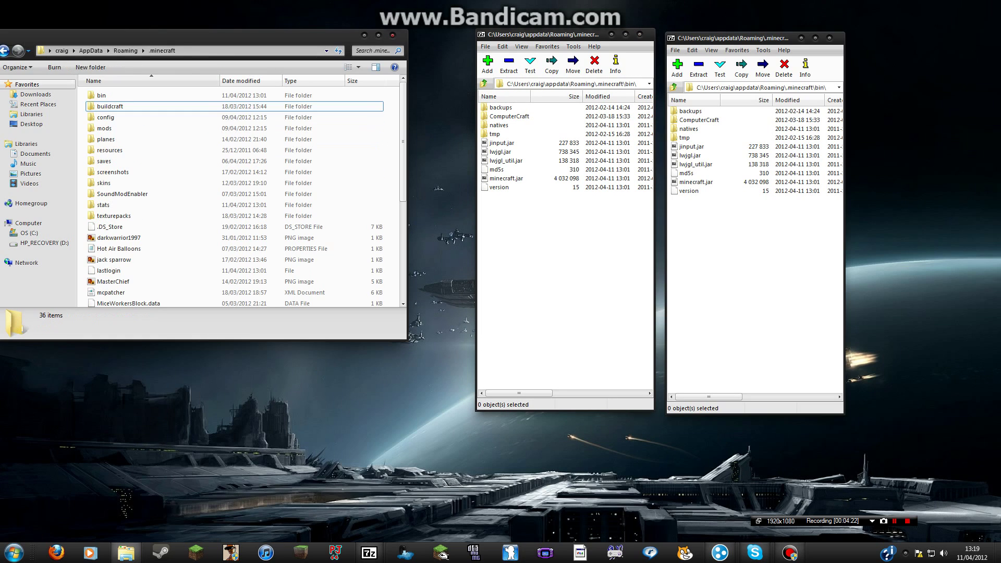
{"action": "double_click", "coordinate": [105, 96]}
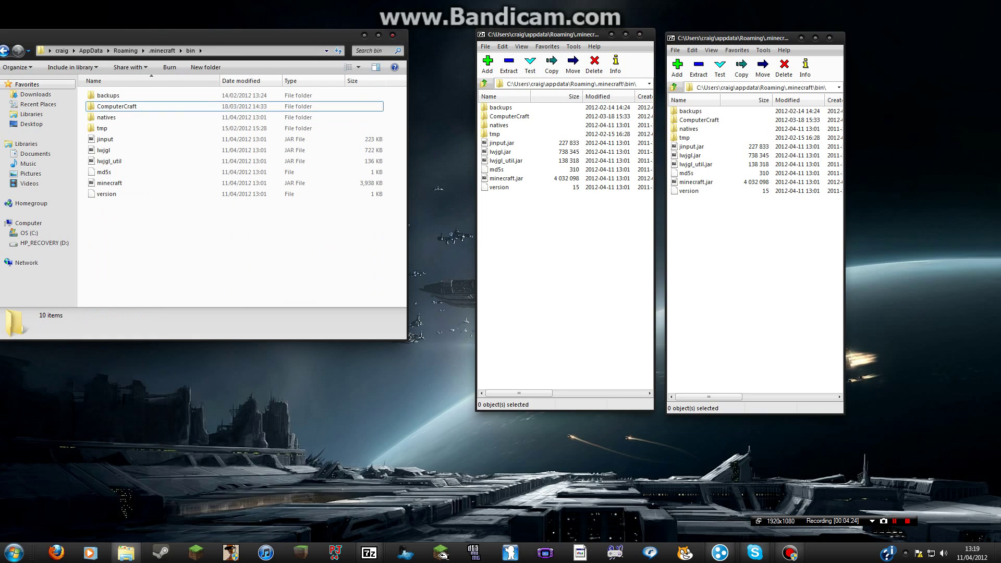
{"action": "key", "text": "alt+d"}
{"action": "key", "text": "ctrl+c"}
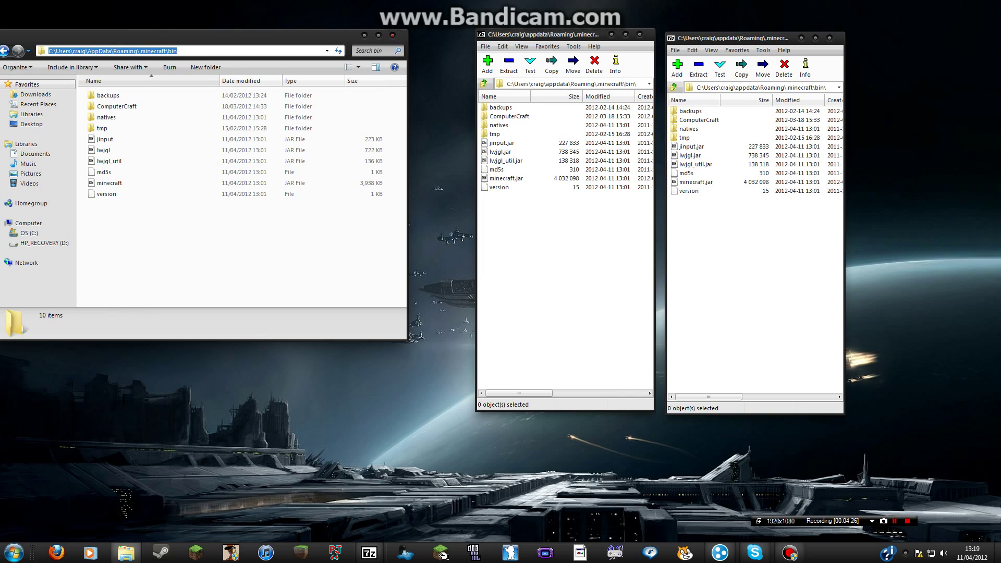
Replace the path in the 7-Zip window beside Explorer with the copied bin path and load it.
{"action": "left_click", "coordinate": [594, 84]}
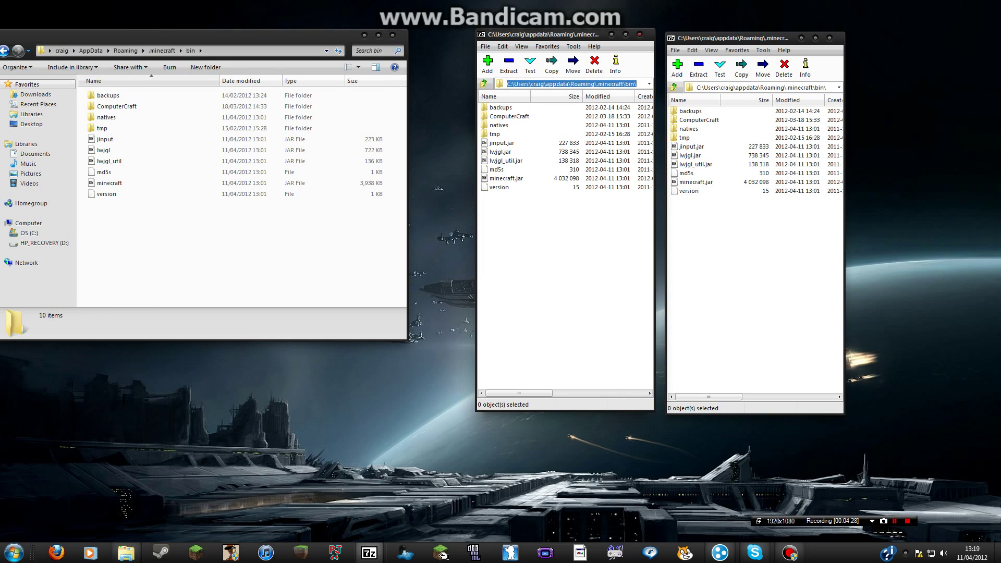
{"action": "key", "text": "BackSpace"}
{"action": "key", "text": "ctrl+v"}
{"action": "key", "text": "Return"}
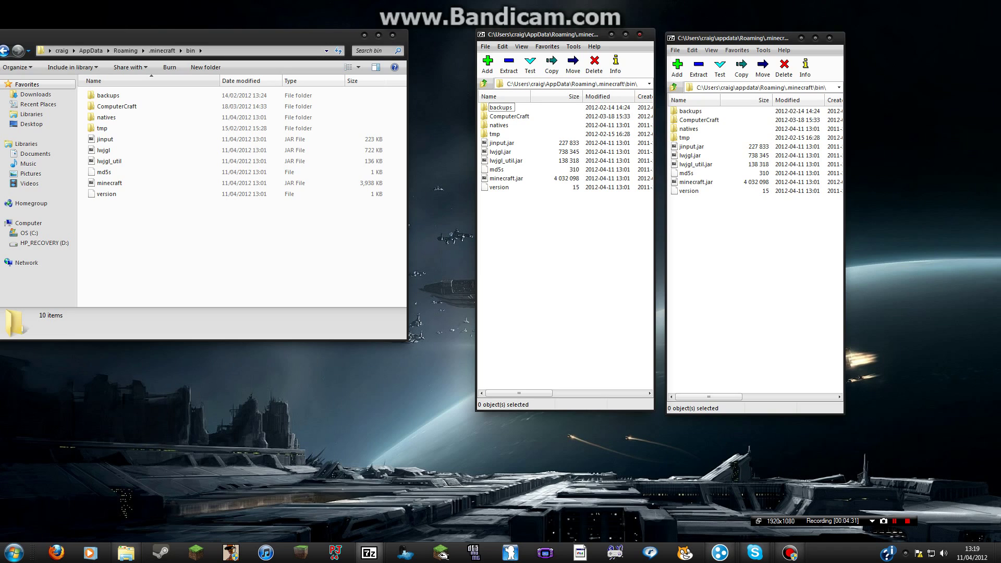
Change the path in the 7-Zip window beside Explorer to the downloads folder of the user profile.
{"action": "left_click", "coordinate": [584, 84]}
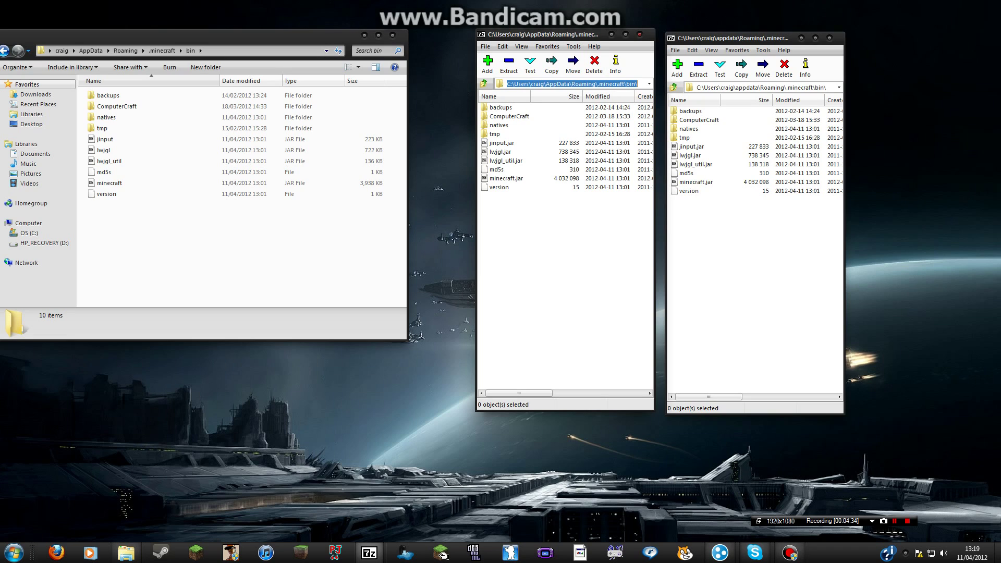
{"action": "left_click_drag", "start_coordinate": [638, 84], "coordinate": [543, 84]}
{"action": "key", "text": "Delete"}
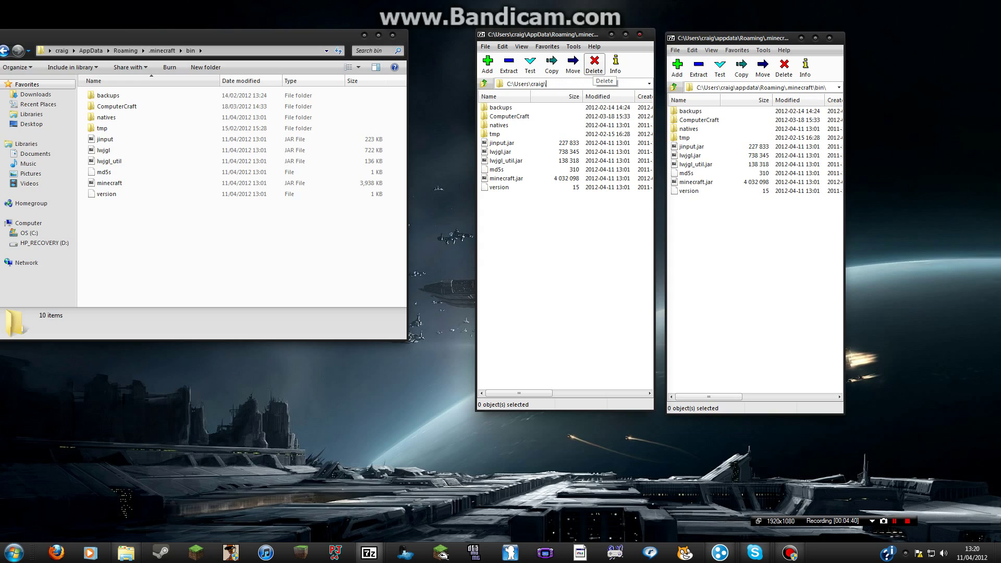
{"action": "type", "text": "downloads"}
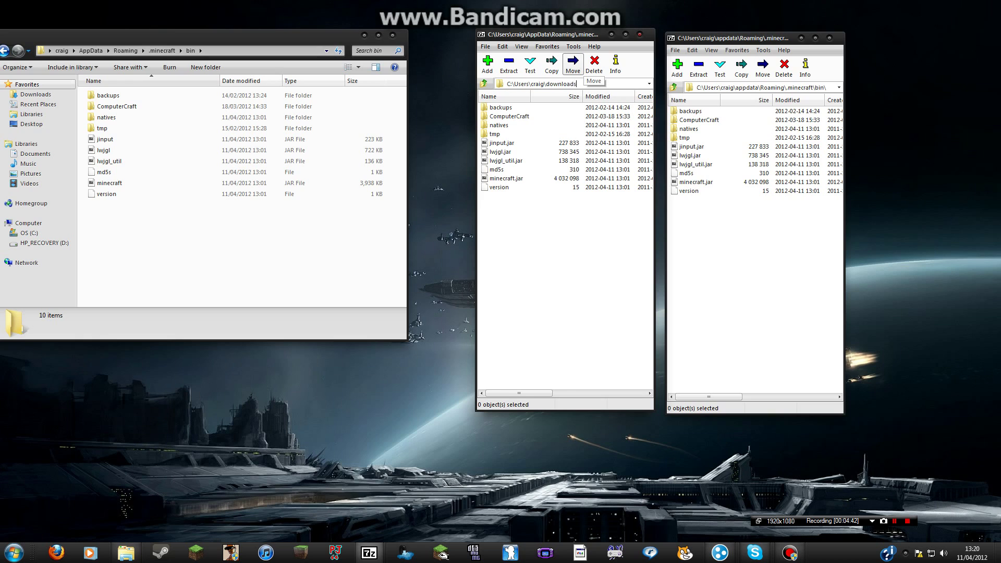
{"action": "key", "text": "Return"}
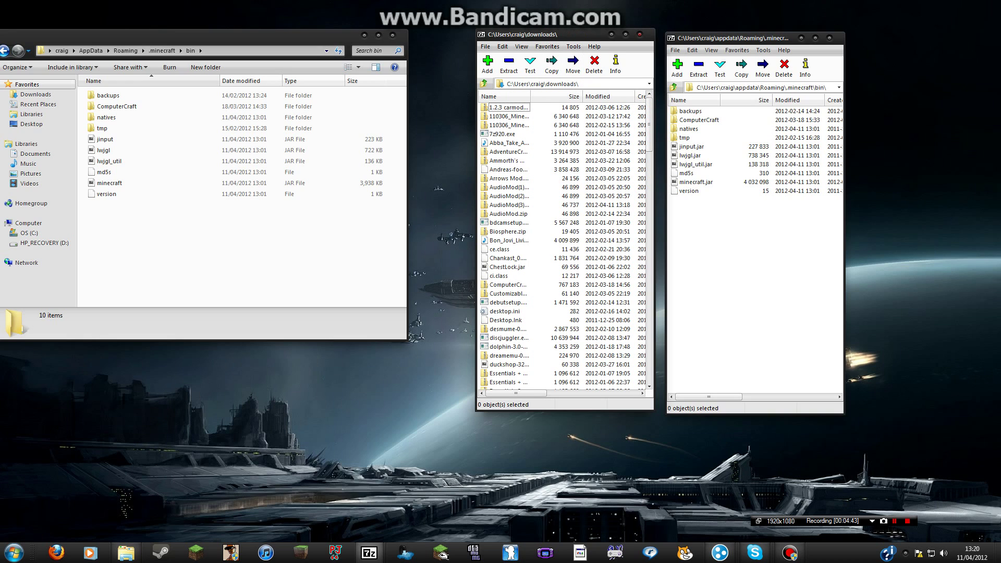
Sort the downloads folder by modification date and bring the newest ModLoader and AudioMod archives into view.
{"action": "left_click", "coordinate": [601, 96]}
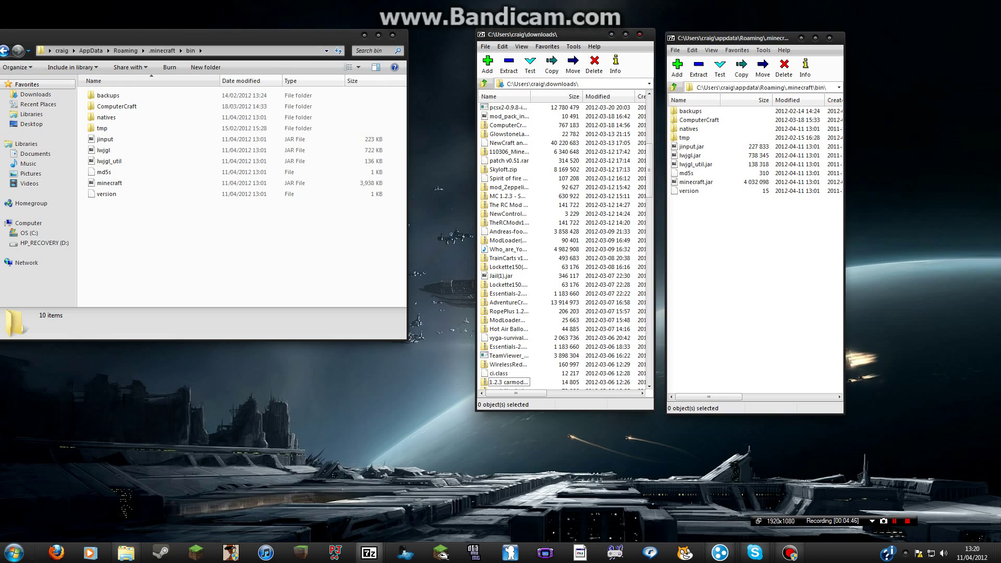
{"action": "left_click_drag", "start_coordinate": [515, 393], "coordinate": [539, 393]}
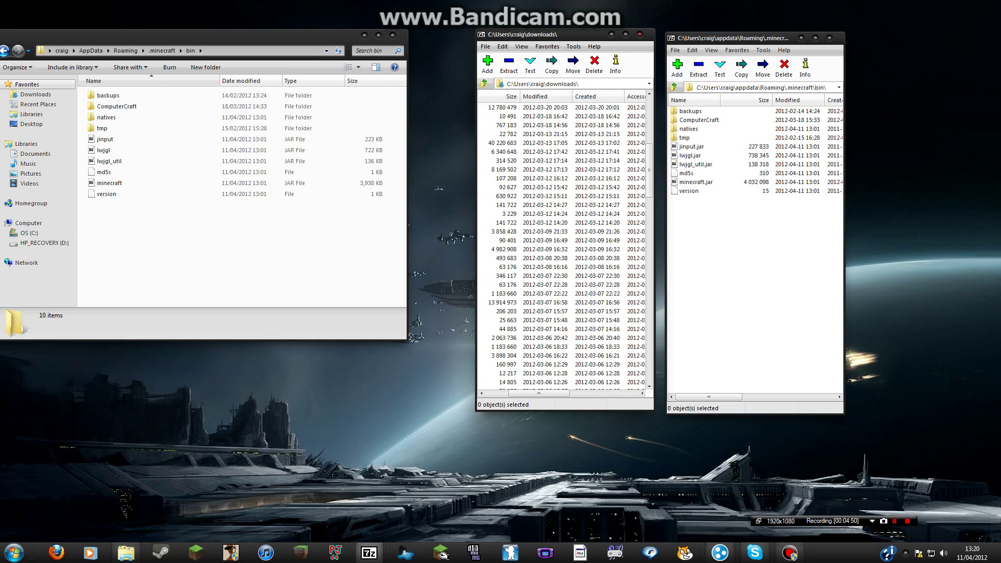
{"action": "scroll", "coordinate": [561, 244], "scroll_direction": "left", "scroll_amount": 3}
{"action": "scroll", "coordinate": [562, 243], "scroll_direction": "down", "scroll_amount": 15}
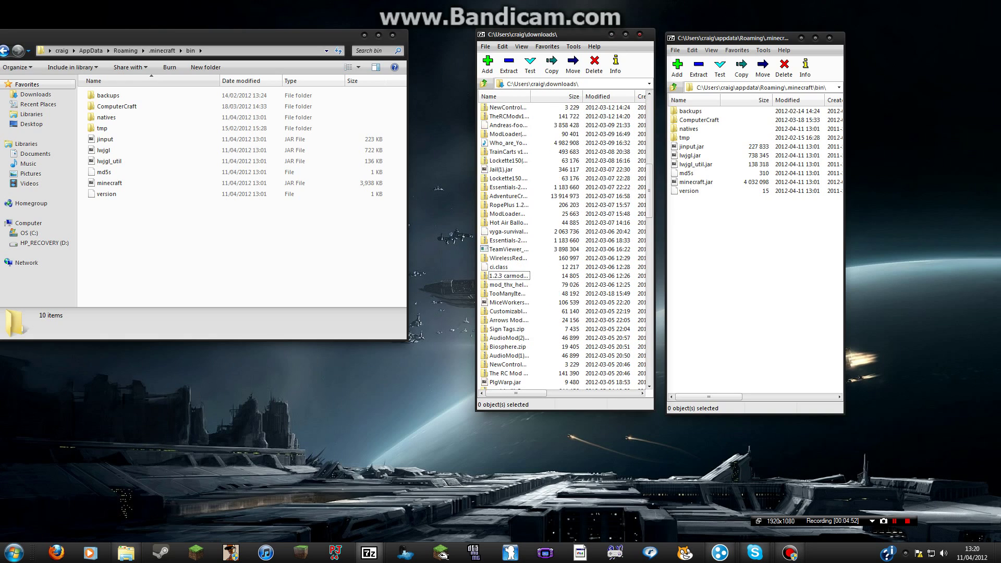
{"action": "scroll", "coordinate": [562, 243], "scroll_direction": "down", "scroll_amount": 1}
{"action": "scroll", "coordinate": [561, 243], "scroll_direction": "up", "scroll_amount": 12}
{"action": "scroll", "coordinate": [562, 243], "scroll_direction": "up", "scroll_amount": 15}
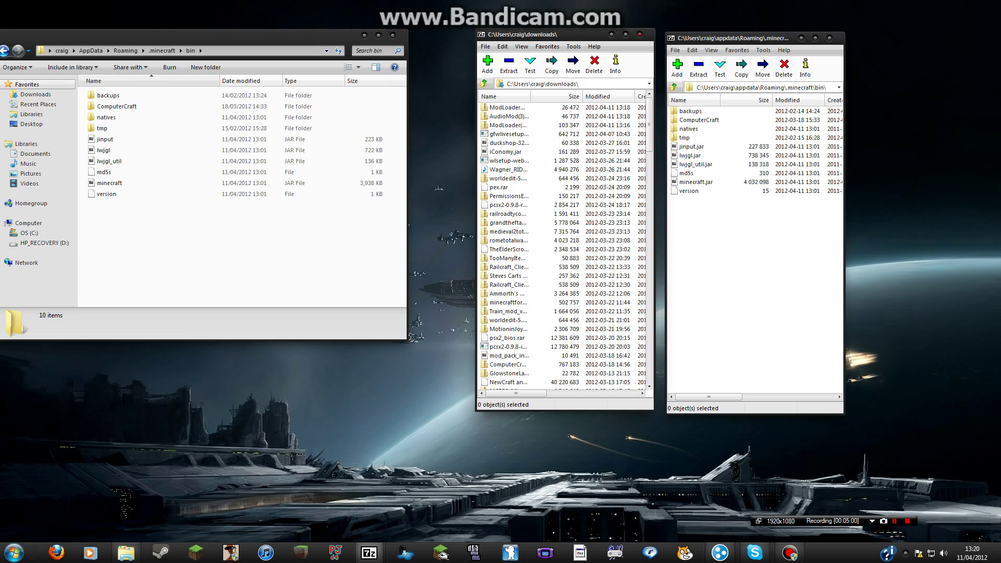
Look inside the ModLoader(1).zip and ModLoaderMP 1.2.5 v1.zip archives, returning to the downloads folder after each.
{"action": "double_click", "coordinate": [507, 125]}
{"action": "left_click", "coordinate": [484, 84]}
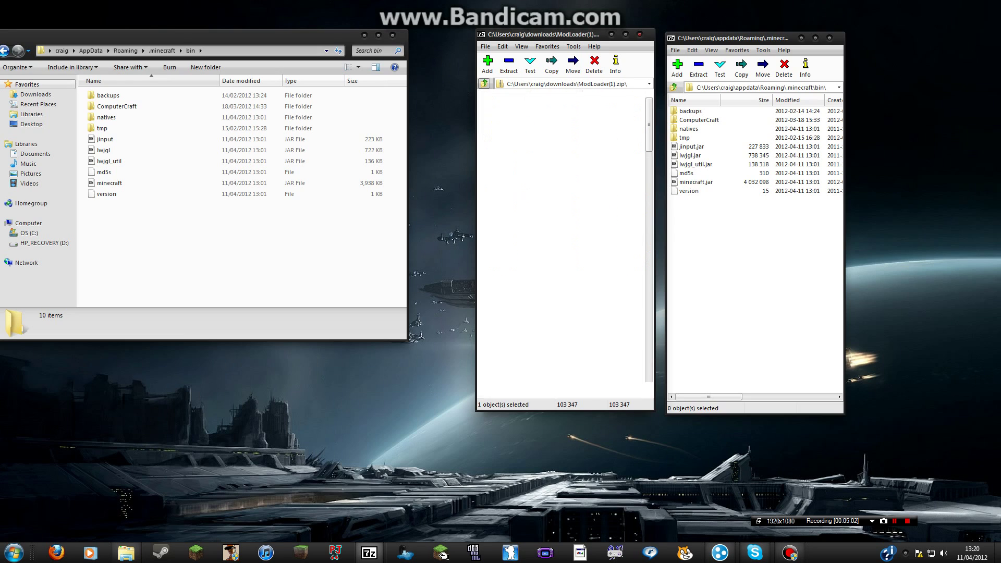
{"action": "double_click", "coordinate": [508, 108]}
{"action": "left_click", "coordinate": [484, 84]}
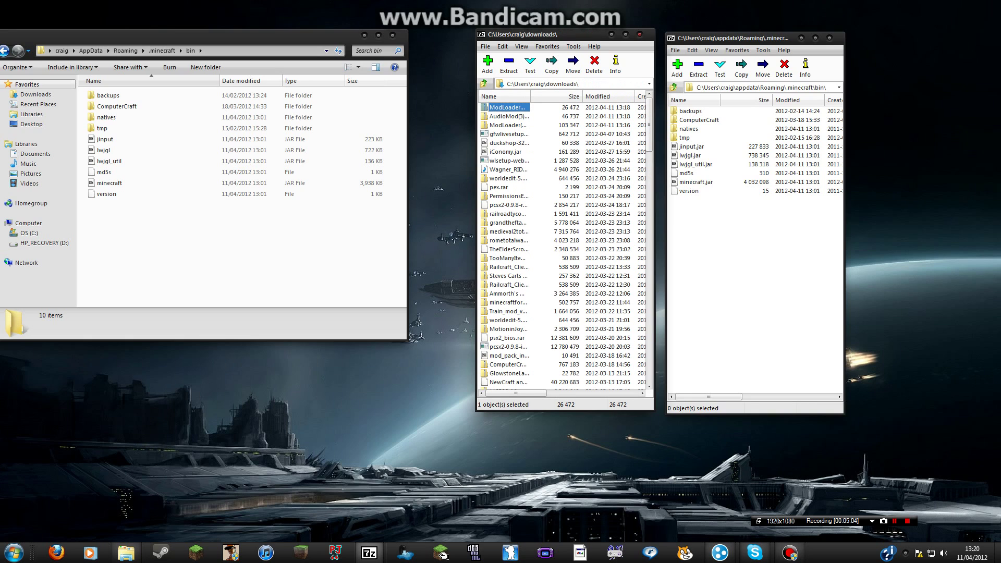
Open minecraft.jar in the 7-Zip window showing the bin folder and delete its META-INF folder.
{"action": "double_click", "coordinate": [696, 182]}
{"action": "left_click", "coordinate": [692, 164]}
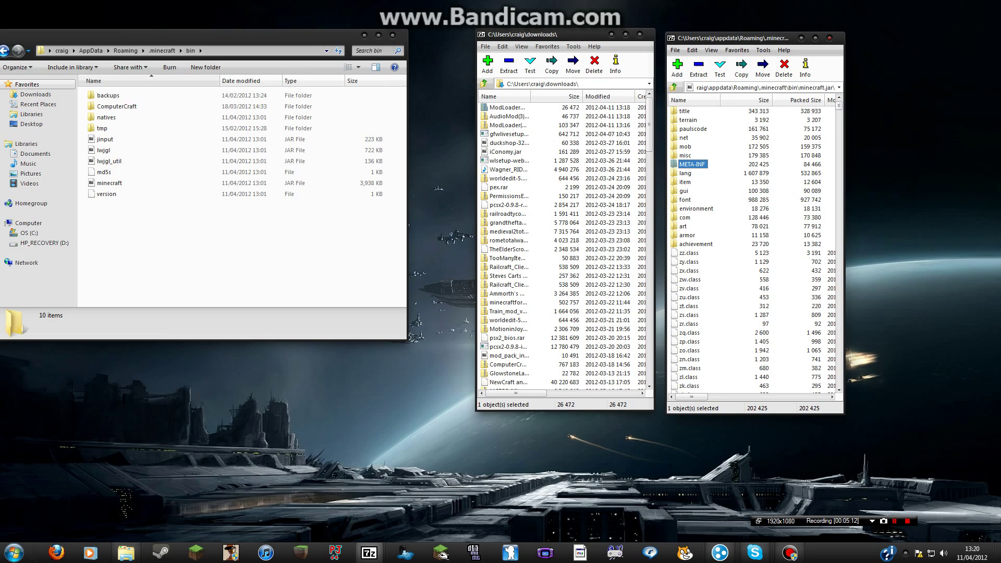
{"action": "right_click", "coordinate": [693, 164]}
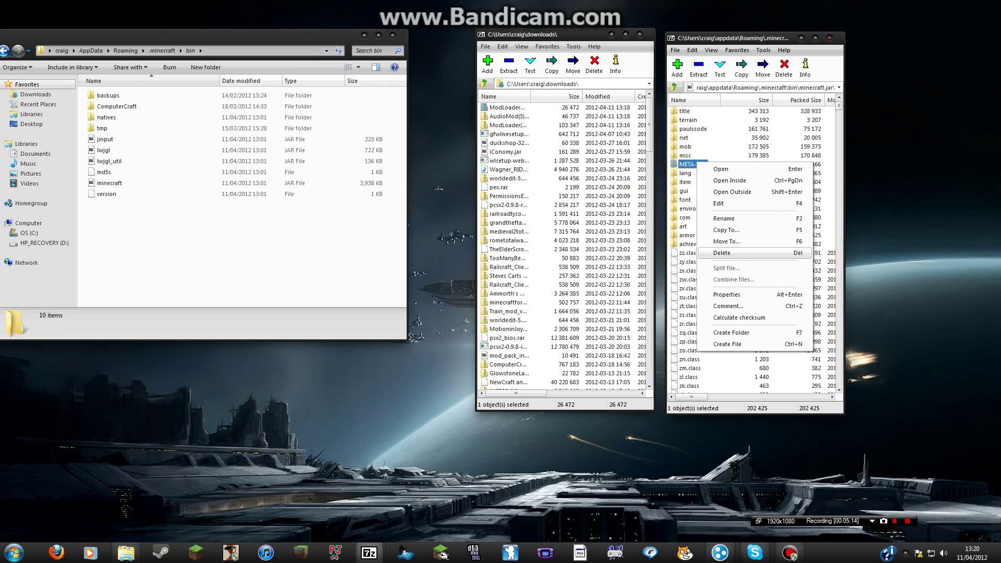
{"action": "left_click", "coordinate": [730, 254]}
{"action": "key", "text": "Return"}
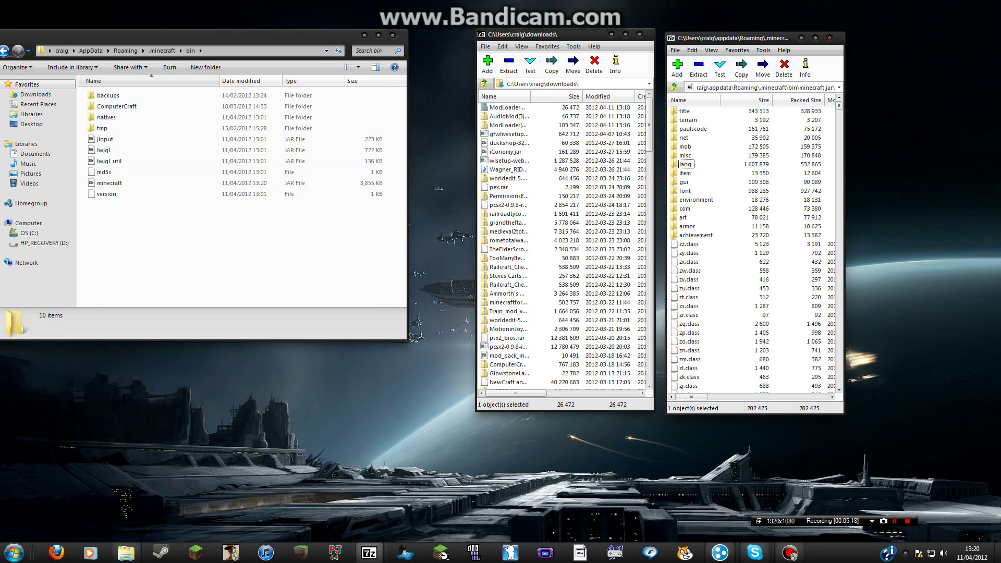
Open ModLoaderMP 1.2.5 v1.zip and copy all of its files into minecraft.jar.
{"action": "double_click", "coordinate": [507, 107]}
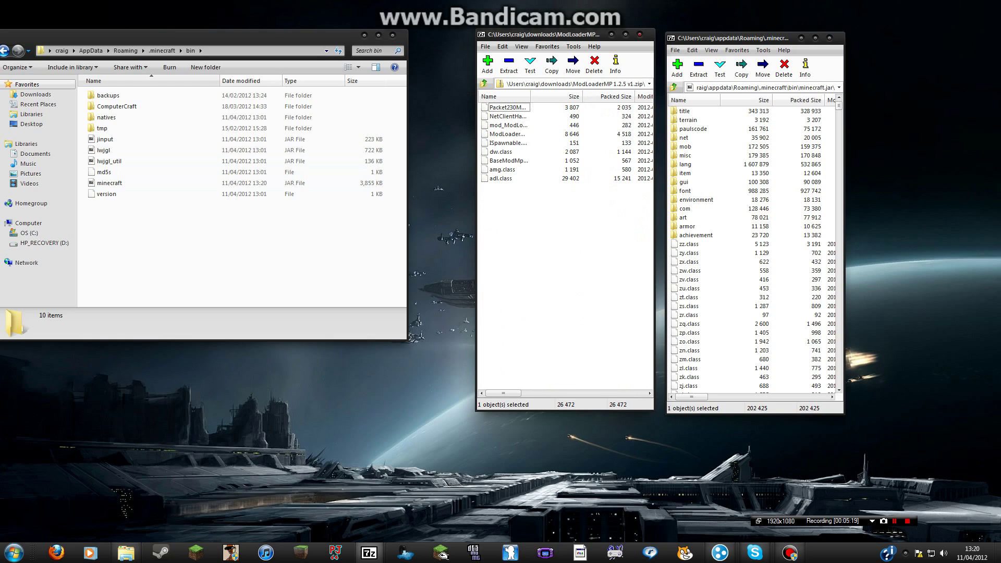
{"action": "key", "text": "ctrl+a"}
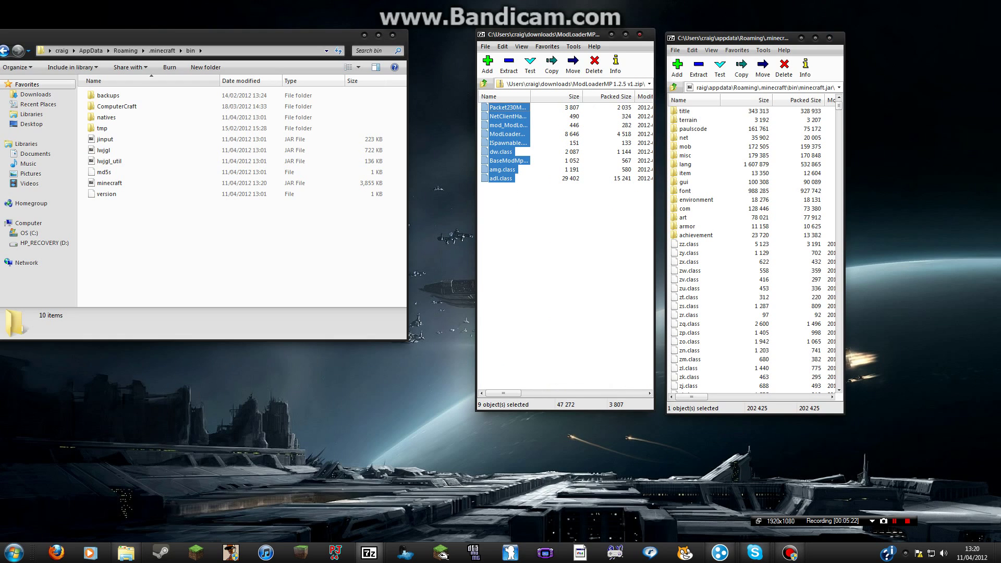
{"action": "left_click_drag", "start_coordinate": [508, 125], "coordinate": [751, 250]}
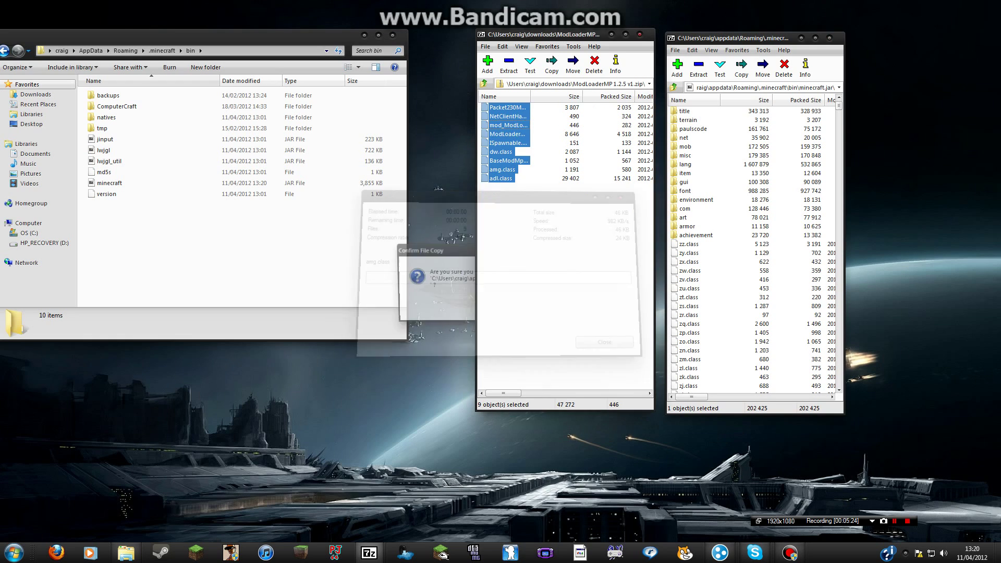
Confirm copying the ModLoaderMP files into minecraft.jar and clear the file selection.
{"action": "left_click", "coordinate": [441, 284]}
{"action": "left_click", "coordinate": [499, 311]}
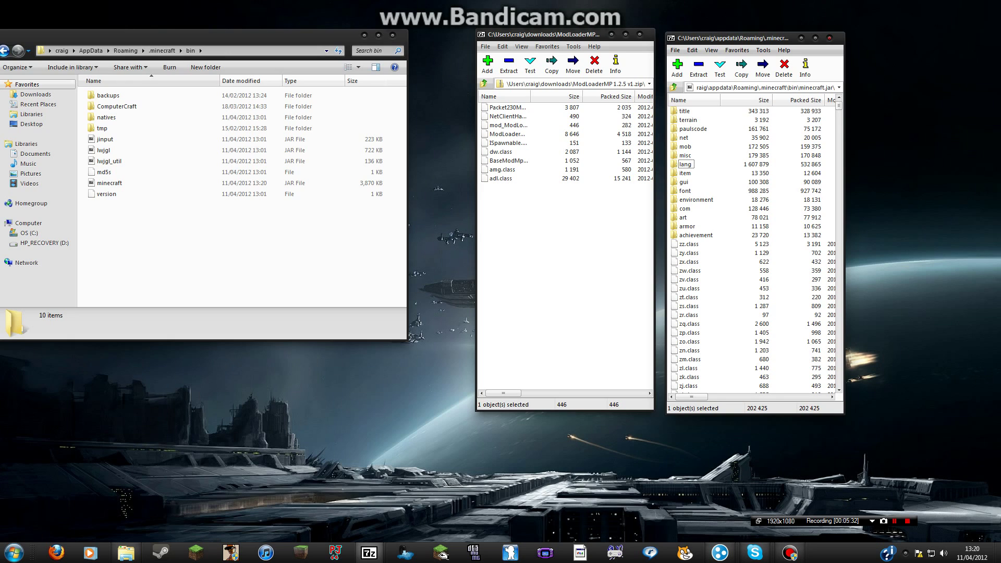
{"action": "left_click_drag", "start_coordinate": [549, 236], "coordinate": [484, 103]}
{"action": "left_click", "coordinate": [540, 214]}
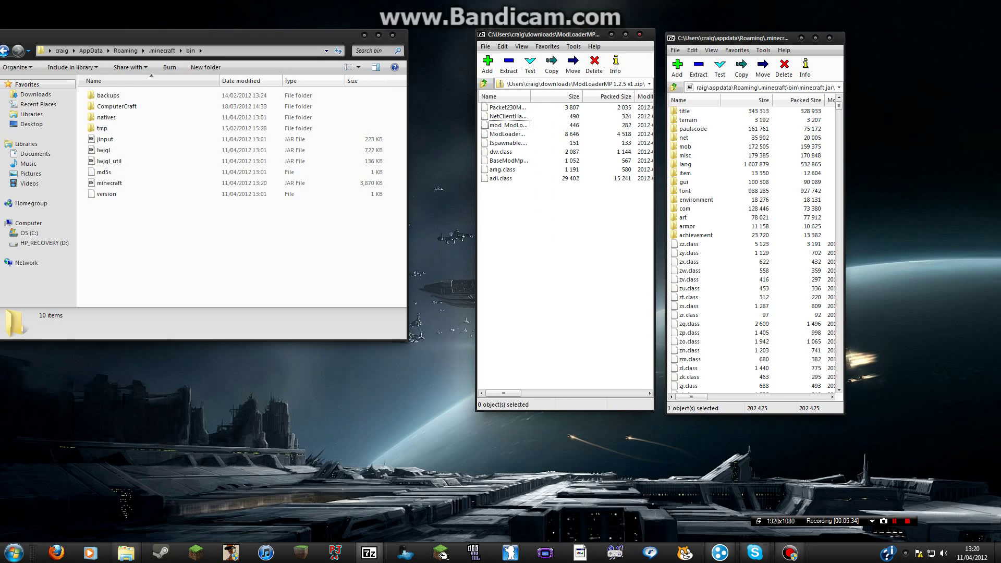
Open AudioMod(3).zip from the downloads folder and copy paulscode, ibxm and sd.class into minecraft.jar.
{"action": "left_click", "coordinate": [484, 84]}
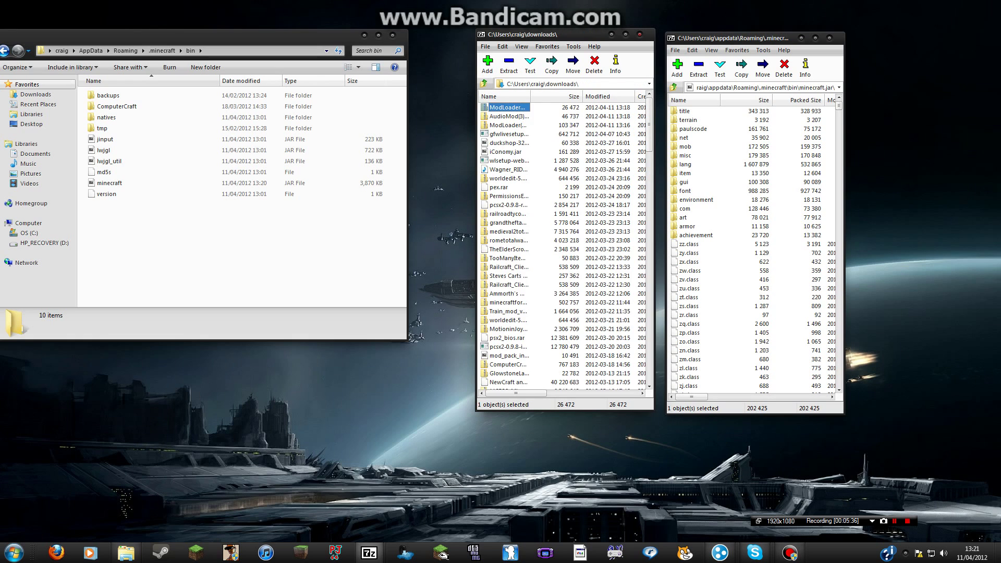
{"action": "key", "text": "Down"}
{"action": "key", "text": "Return"}
{"action": "left_click_drag", "start_coordinate": [536, 160], "coordinate": [730, 219]}
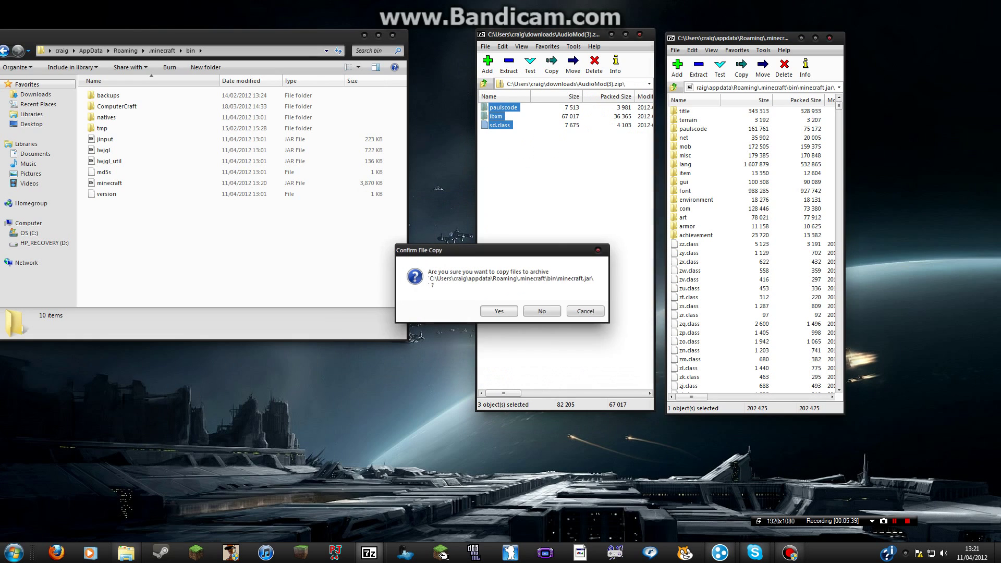
{"action": "key", "text": "Return"}
Open ModLoader(1).zip from the downloads folder and copy all of its class files into minecraft.jar.
{"action": "left_click", "coordinate": [484, 84]}
{"action": "double_click", "coordinate": [503, 107]}
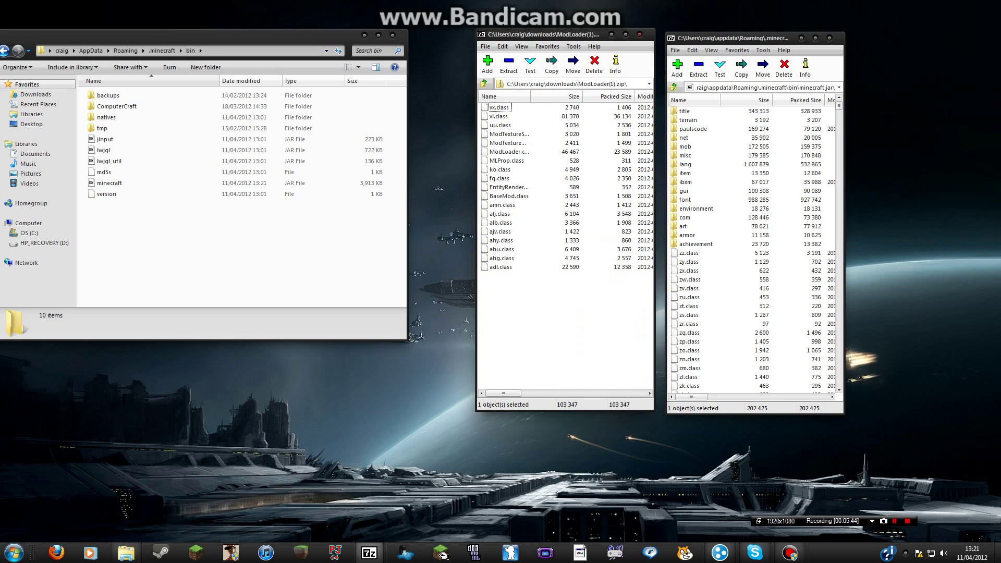
{"action": "key", "text": "ctrl+a"}
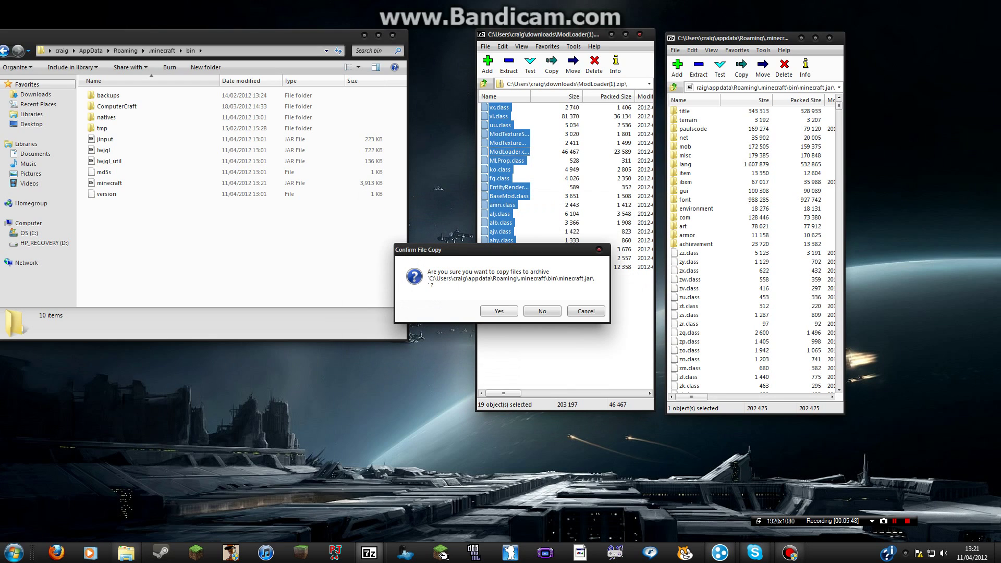
{"action": "key", "text": "Return"}
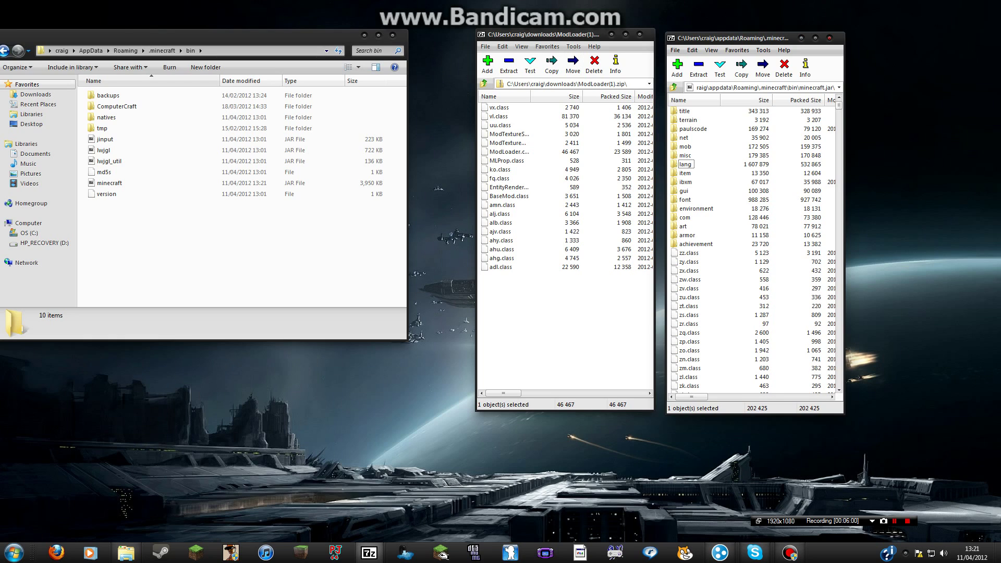
Close both 7-Zip windows and the bin folder window.
{"action": "key", "text": "alt+F4"}
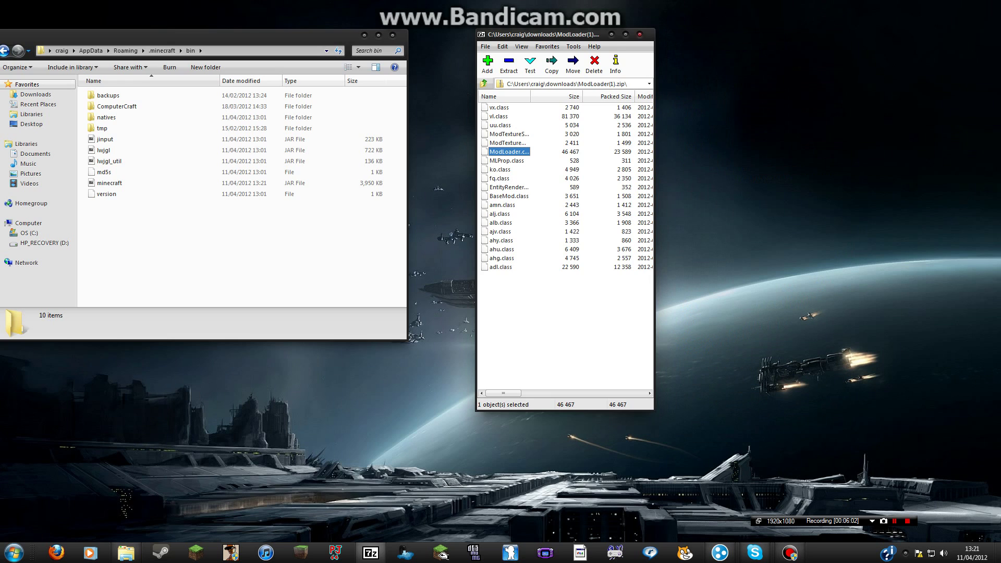
{"action": "key", "text": "alt+F4"}
{"action": "key", "text": "alt+F4"}
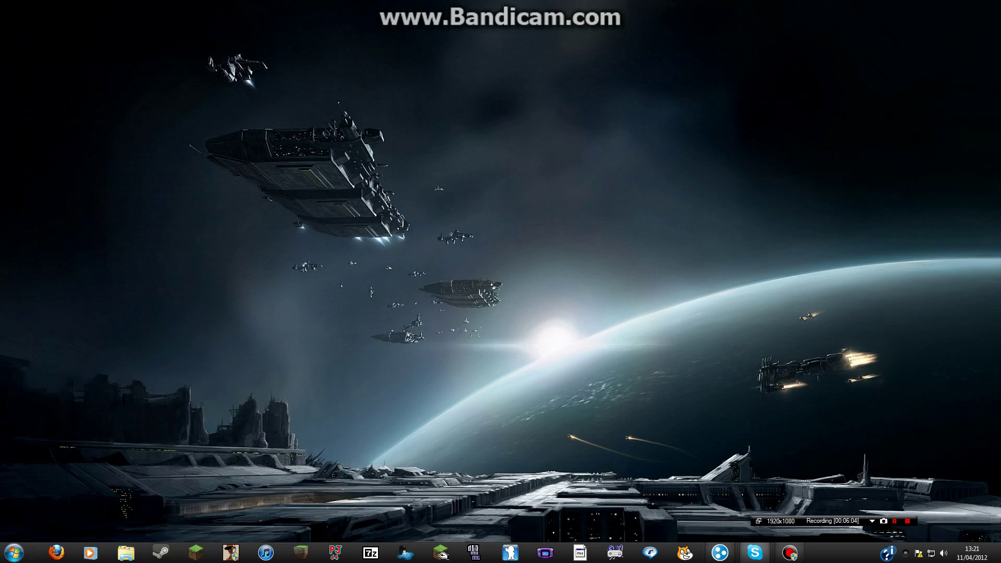
Launch Minecraft, look at the singleplayer world list, return to the title screen and maximize the game window.
{"action": "left_click", "coordinate": [196, 553]}
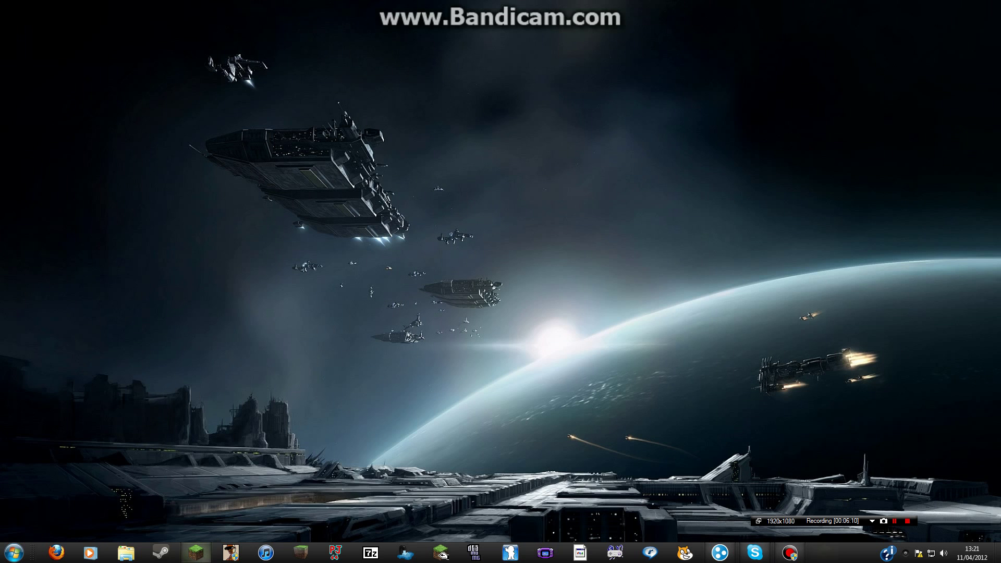
{"action": "key", "text": "Return"}
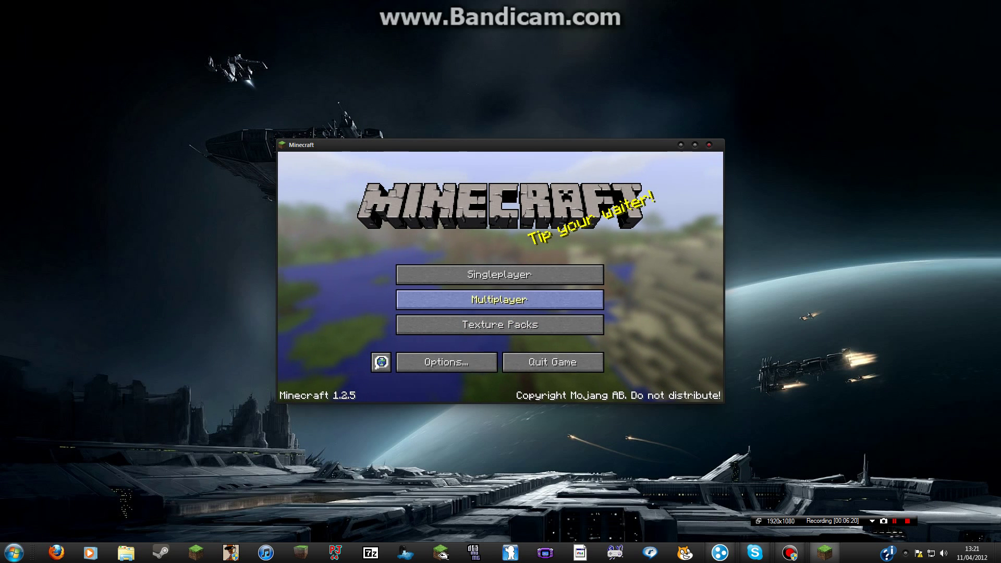
{"action": "left_click", "coordinate": [499, 274]}
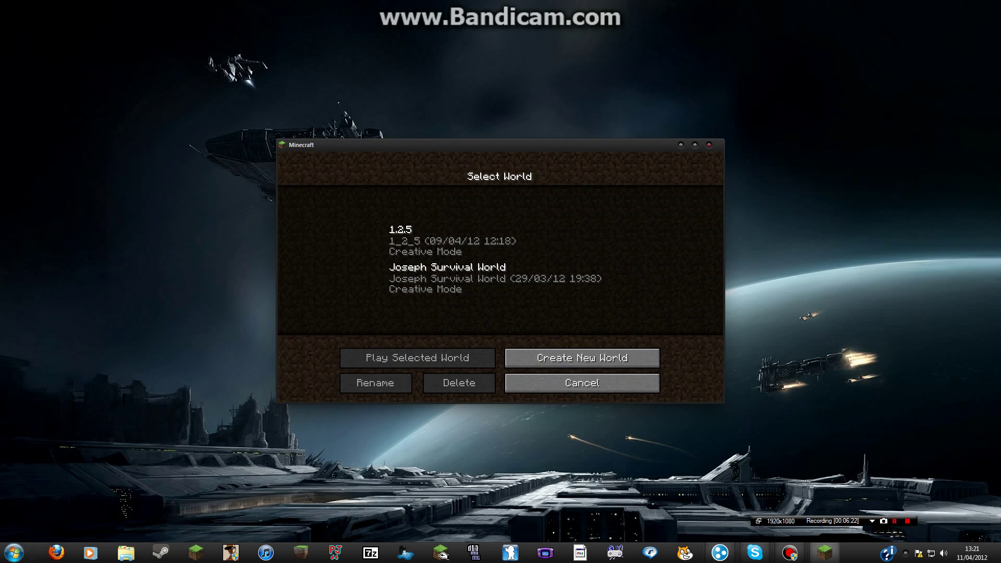
{"action": "left_click", "coordinate": [581, 383]}
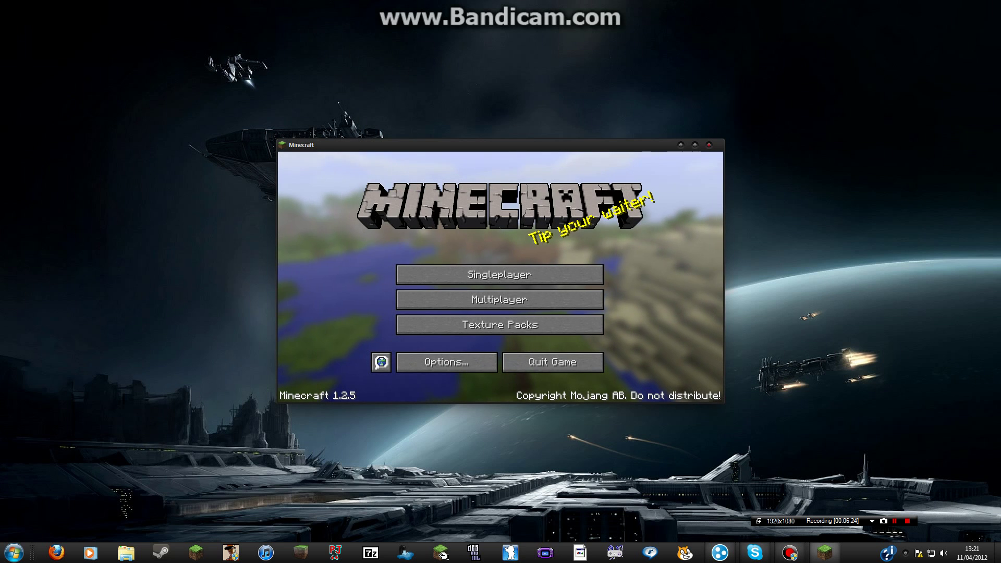
{"action": "left_click_drag", "start_coordinate": [552, 148], "coordinate": [518, 0]}
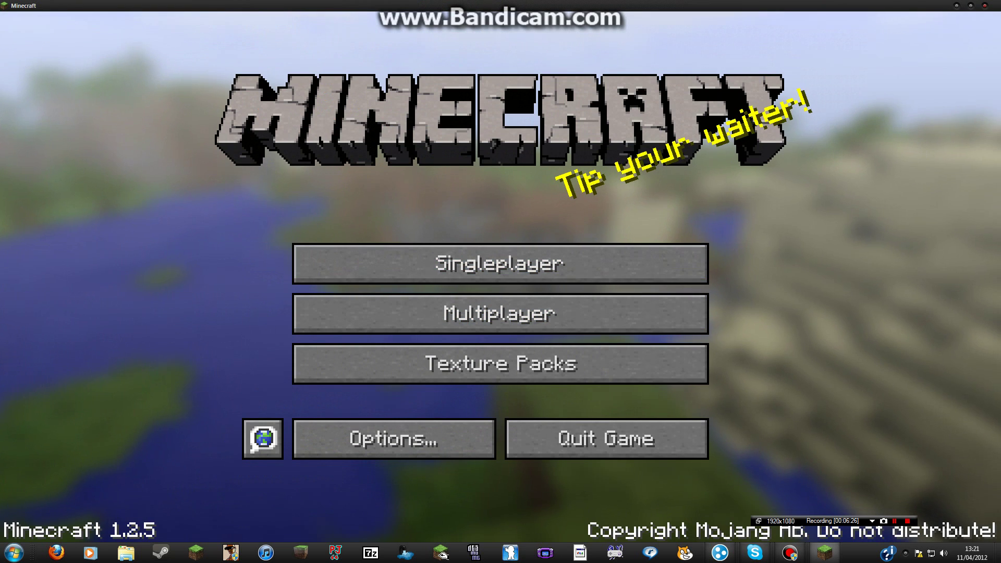
Load the singleplayer world named 1.2.5 from the world list.
{"action": "left_click", "coordinate": [500, 263]}
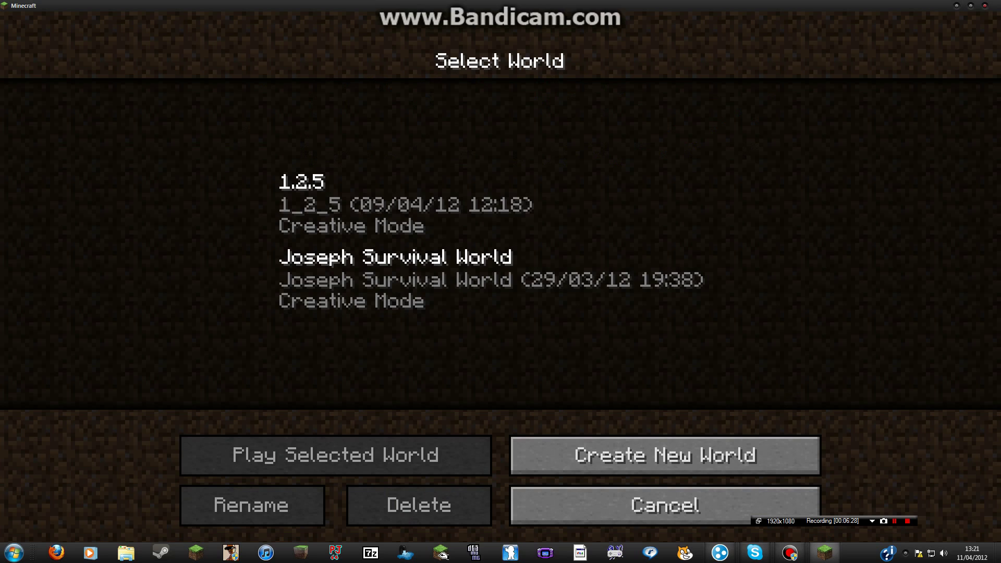
{"action": "left_click", "coordinate": [500, 280]}
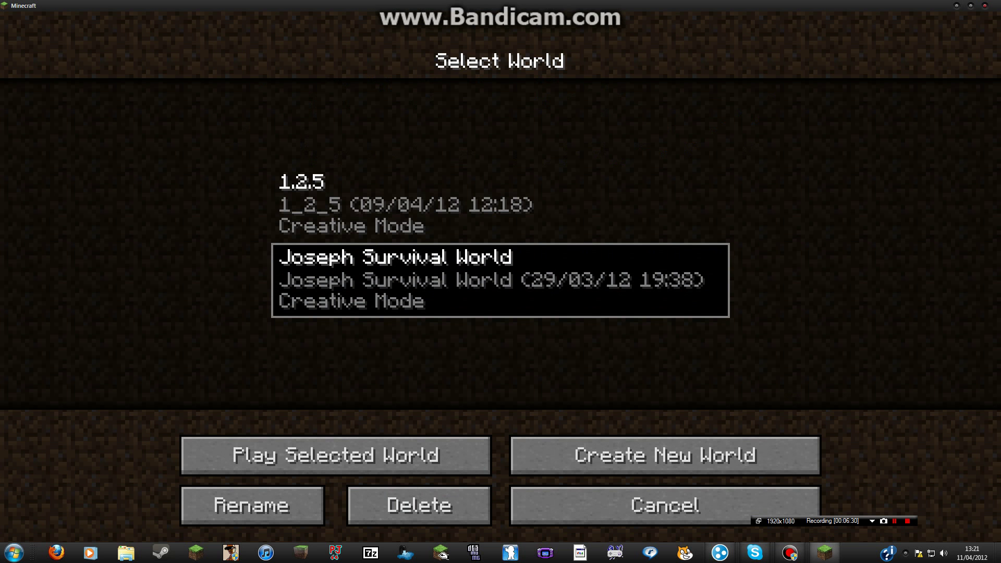
{"action": "left_click", "coordinate": [665, 505]}
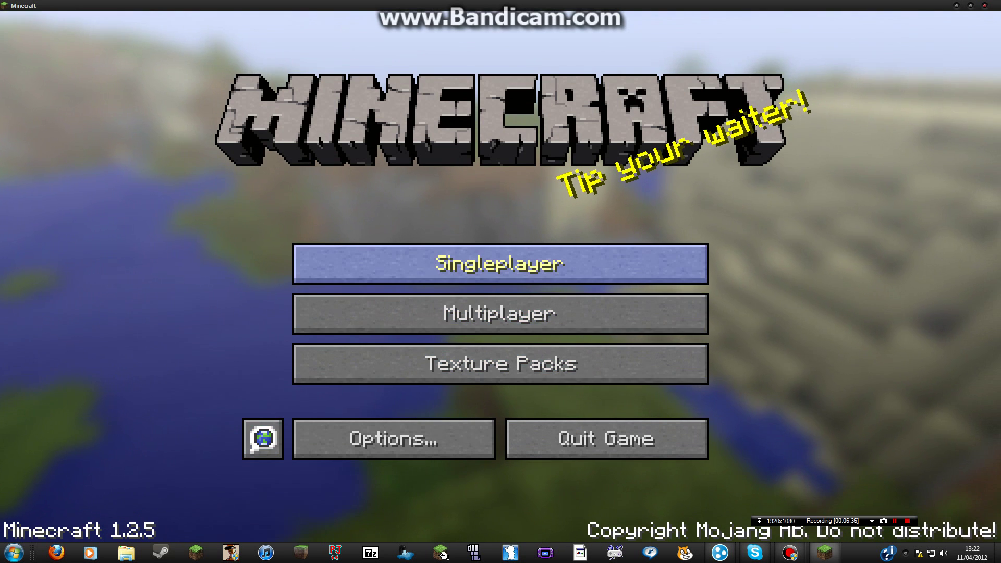
{"action": "left_click", "coordinate": [500, 263]}
{"action": "left_click", "coordinate": [500, 209]}
{"action": "left_click", "coordinate": [336, 455]}
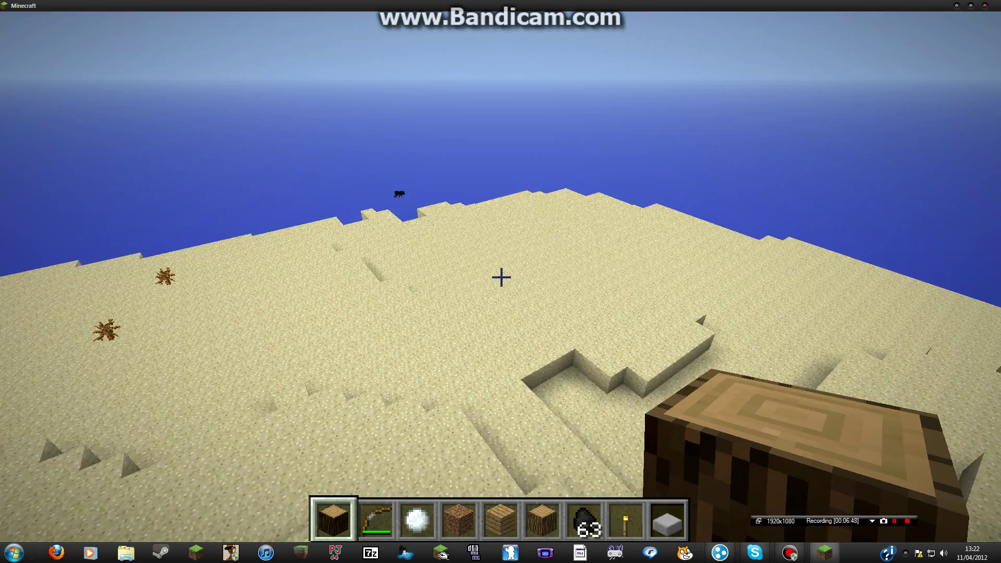
Move around the desert in the loaded world to test the modded game.
{"action": "key", "text": "w"}
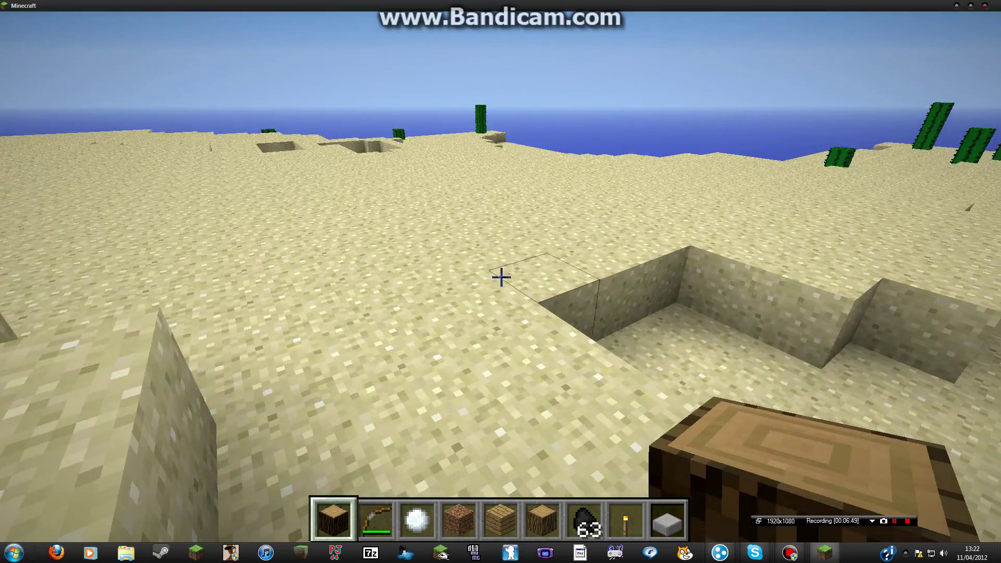
{"action": "key", "text": "w"}
{"action": "key", "text": "space"}
{"action": "key", "text": "w"}
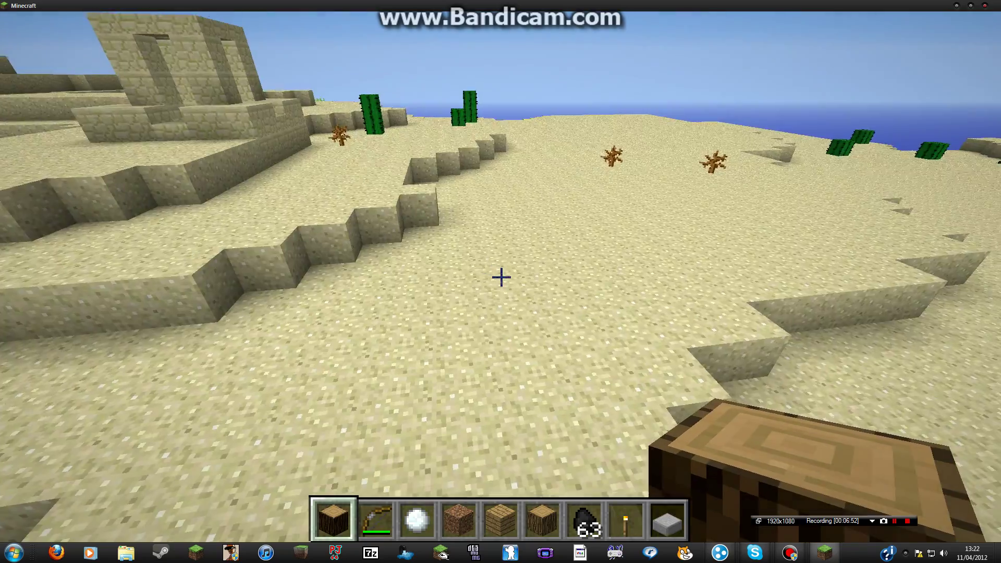
{"action": "key", "text": "space"}
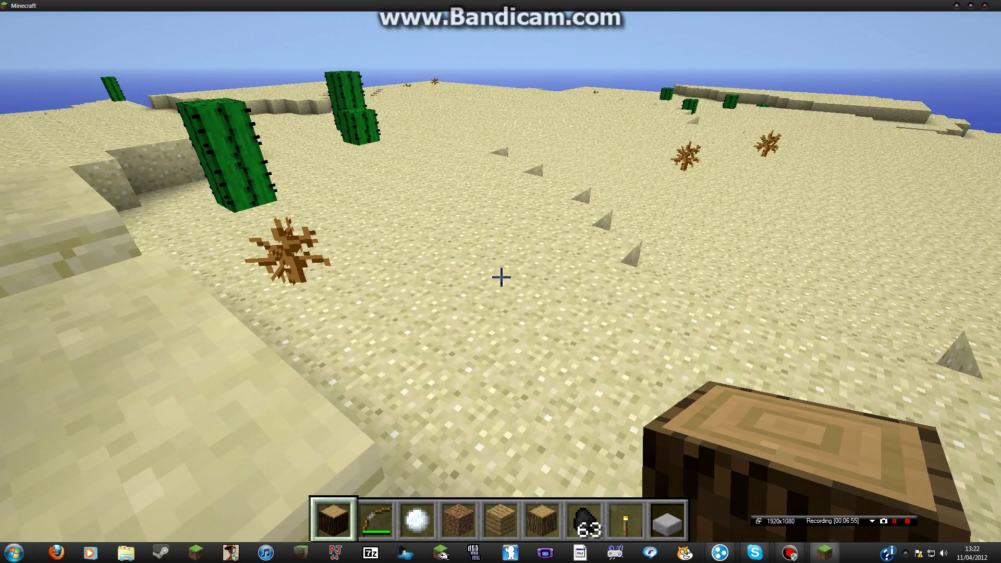
Save and leave the world, and close Minecraft.
{"action": "key", "text": "Escape"}
{"action": "left_click", "coordinate": [501, 380]}
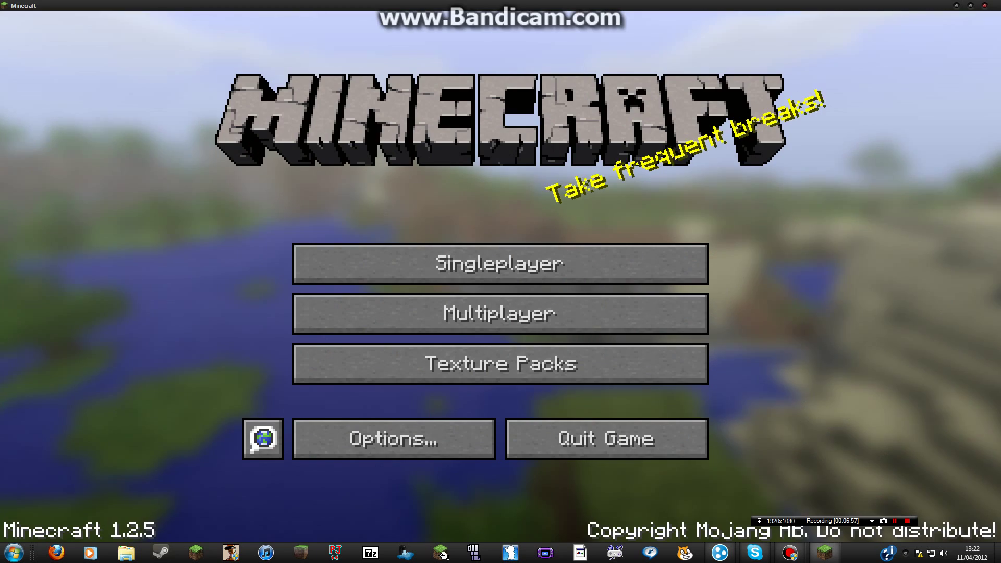
{"action": "left_click", "coordinate": [610, 438]}
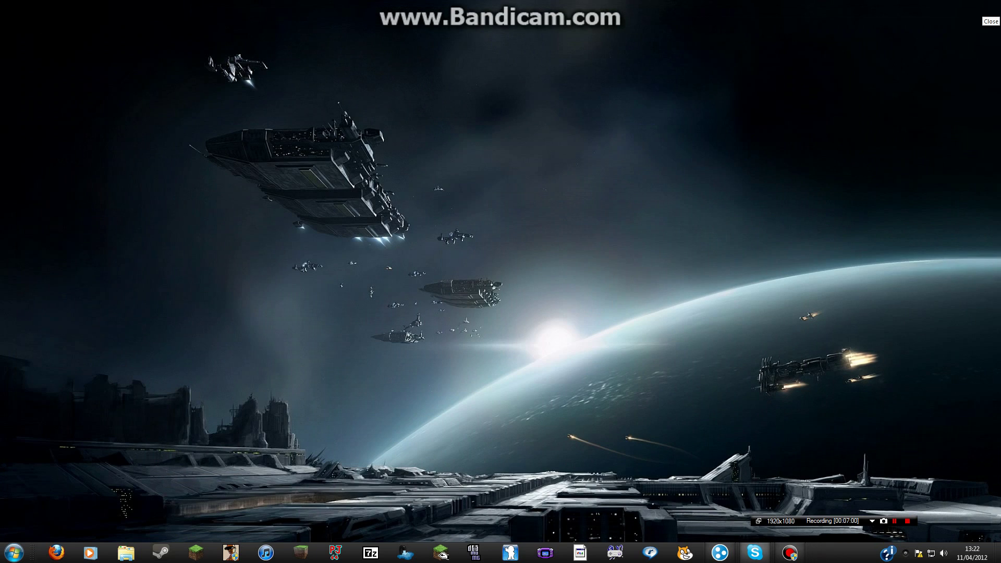
Switch to Firefox and search Google for "minecraft forge minecraft dl".
{"action": "left_click", "coordinate": [57, 552]}
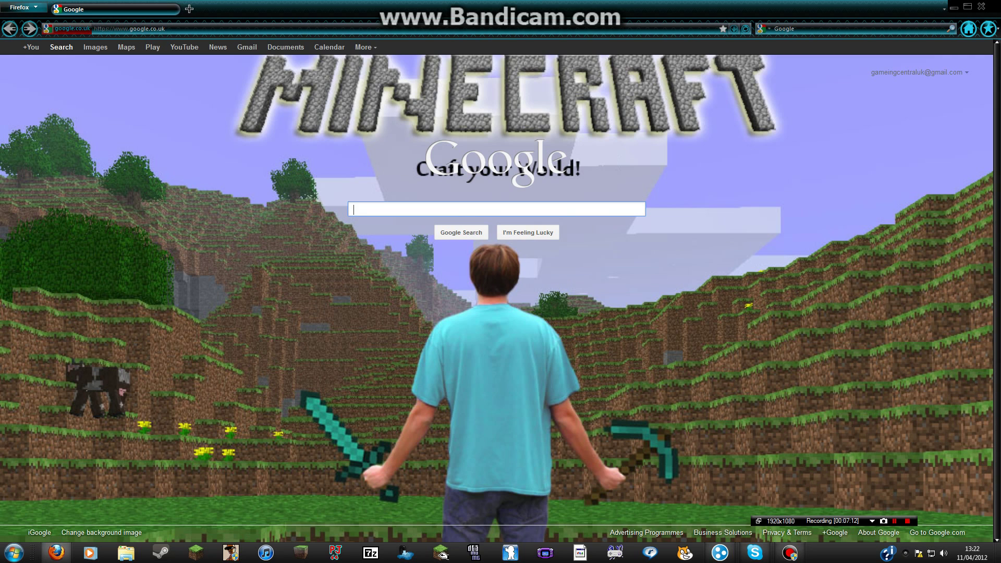
{"action": "type", "text": "minecraft "}
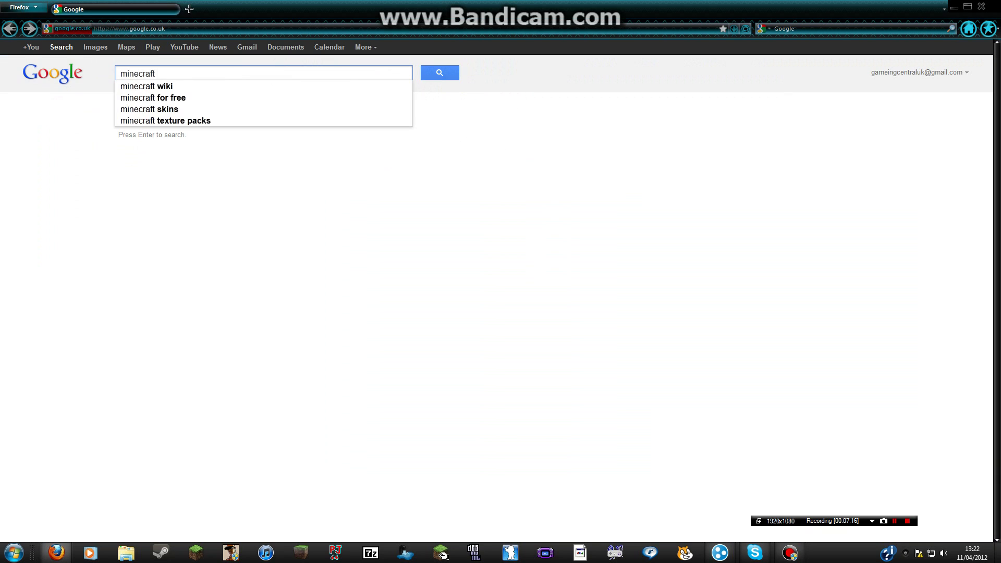
{"action": "type", "text": "forge "}
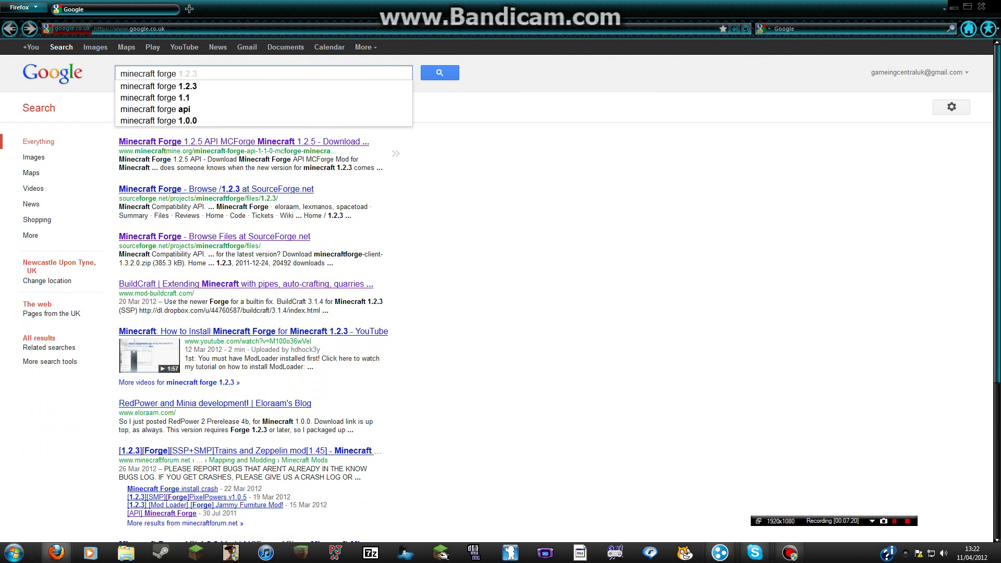
{"action": "type", "text": "minecraft d;l"}
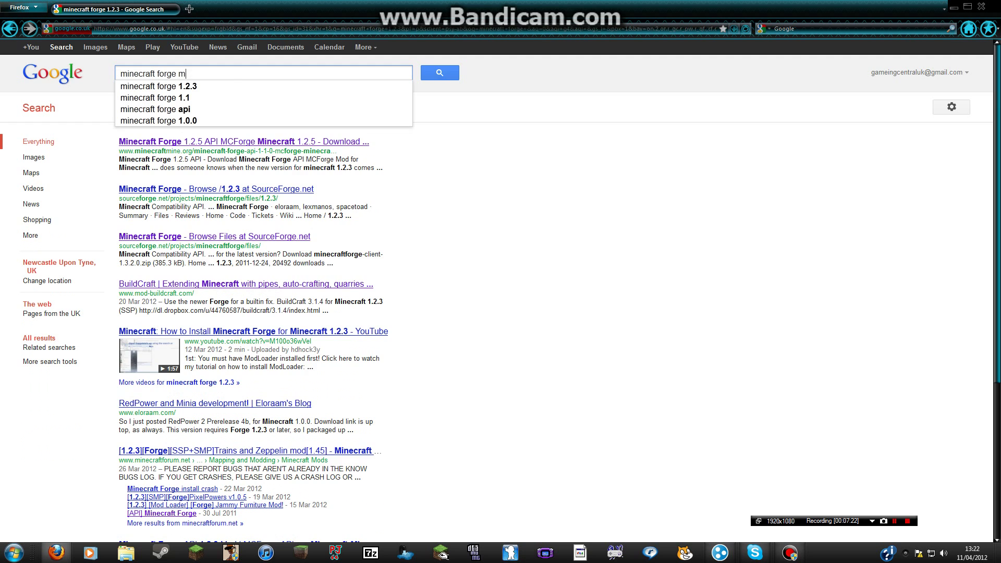
{"action": "key", "text": "BackSpace"}
{"action": "key", "text": "BackSpace"}
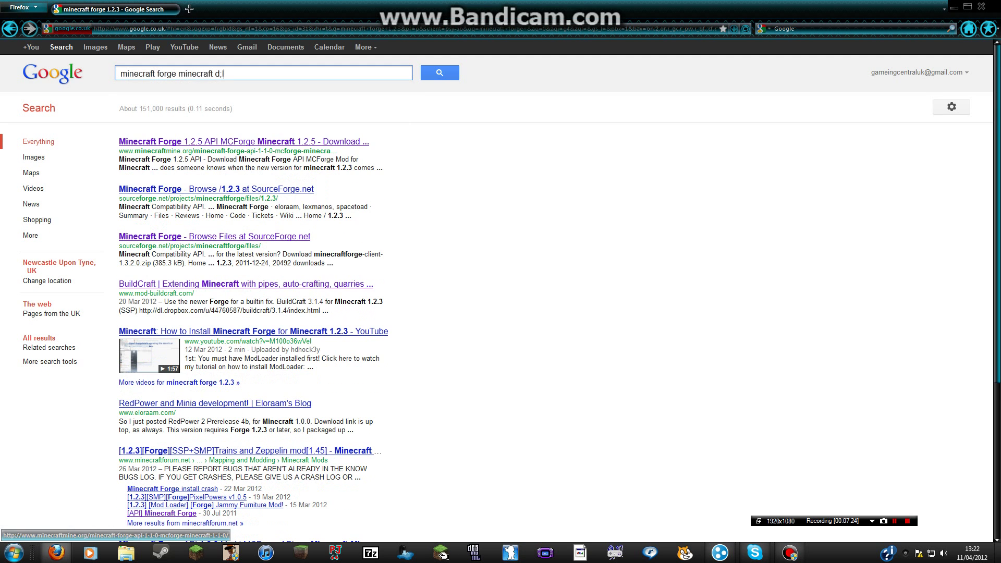
{"action": "type", "text": "l"}
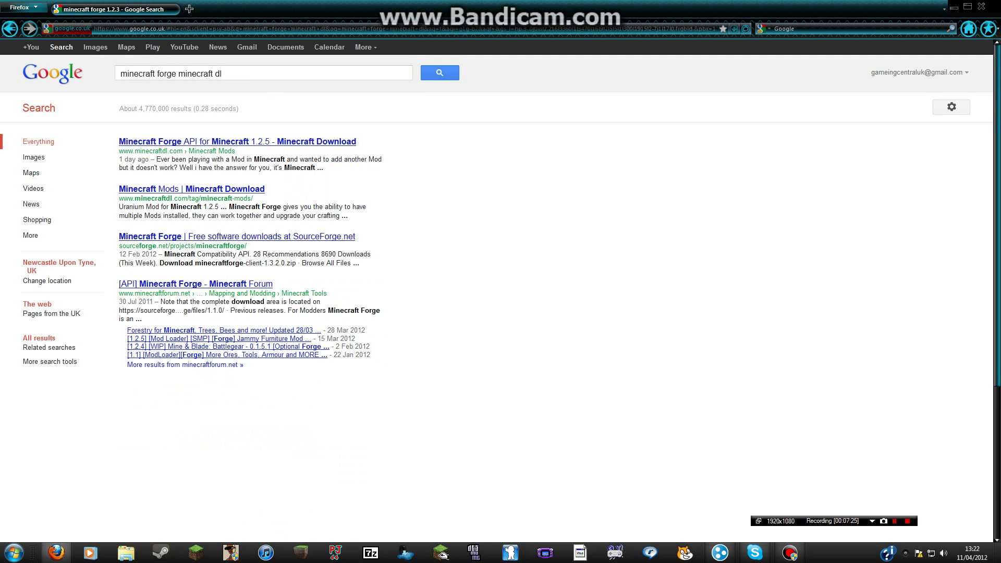
Open MinecraftDL's Minecraft Forge API for Minecraft 1.2.5 page from the results and follow its download link.
{"action": "left_click", "coordinate": [237, 141]}
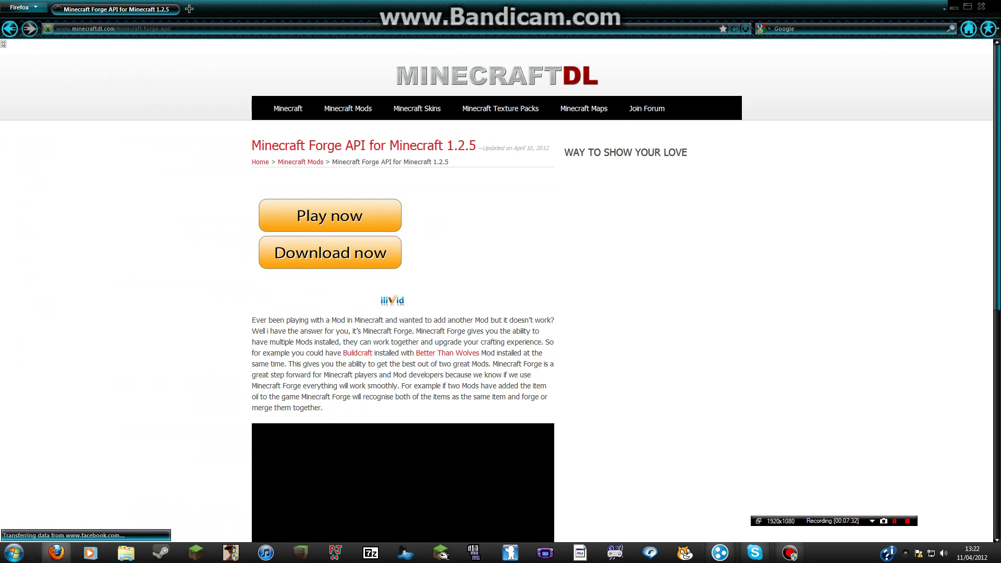
{"action": "scroll", "coordinate": [501, 292], "scroll_direction": "down", "scroll_amount": 9}
{"action": "scroll", "coordinate": [403, 421], "scroll_direction": "down", "scroll_amount": 2}
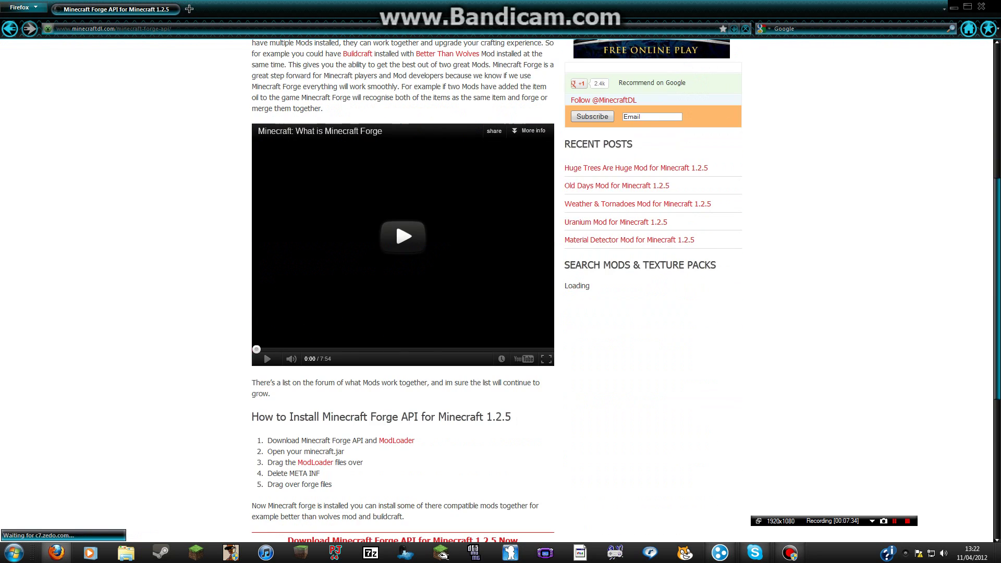
{"action": "scroll", "coordinate": [402, 422], "scroll_direction": "down", "scroll_amount": 4}
{"action": "left_click", "coordinate": [402, 422]}
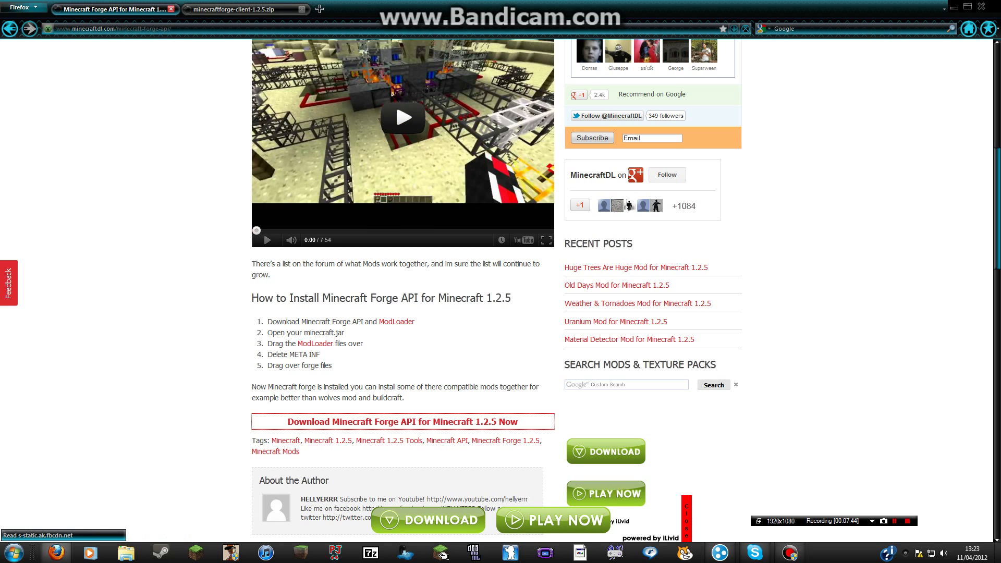
Download minecraftforge-client-1.2.5.zip from the MediaFire page and save the file.
{"action": "left_click", "coordinate": [234, 9]}
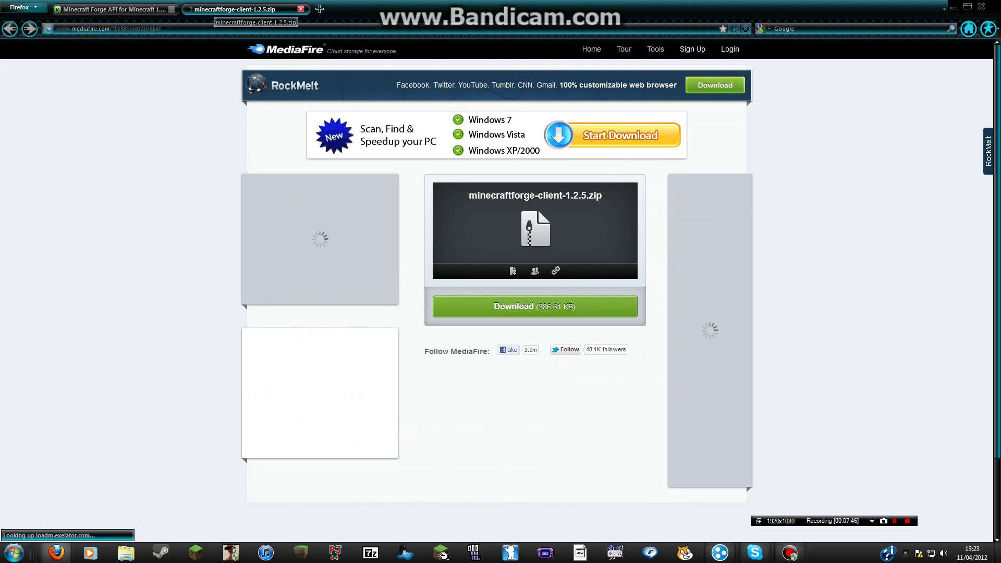
{"action": "left_click", "coordinate": [535, 306]}
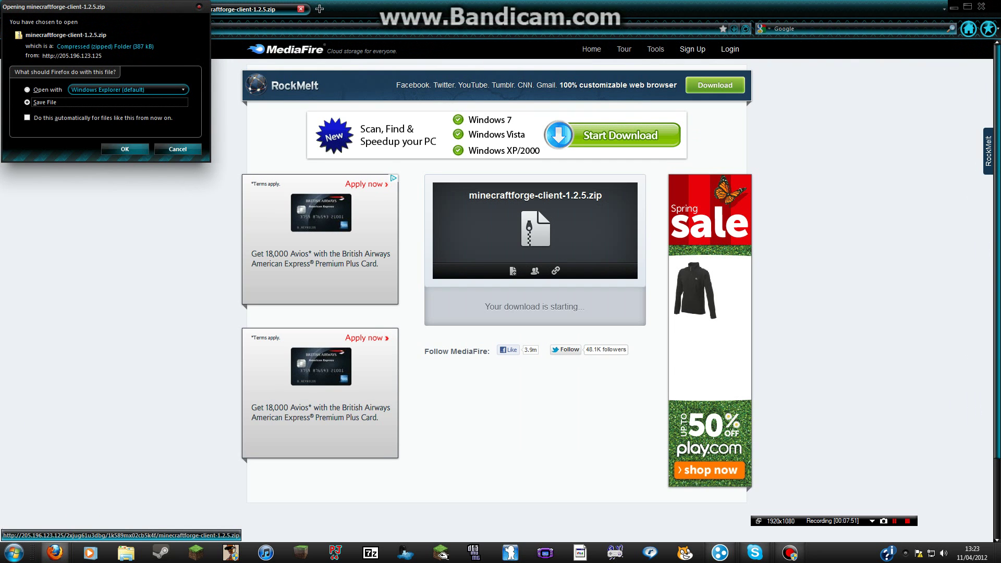
{"action": "left_click", "coordinate": [125, 149]}
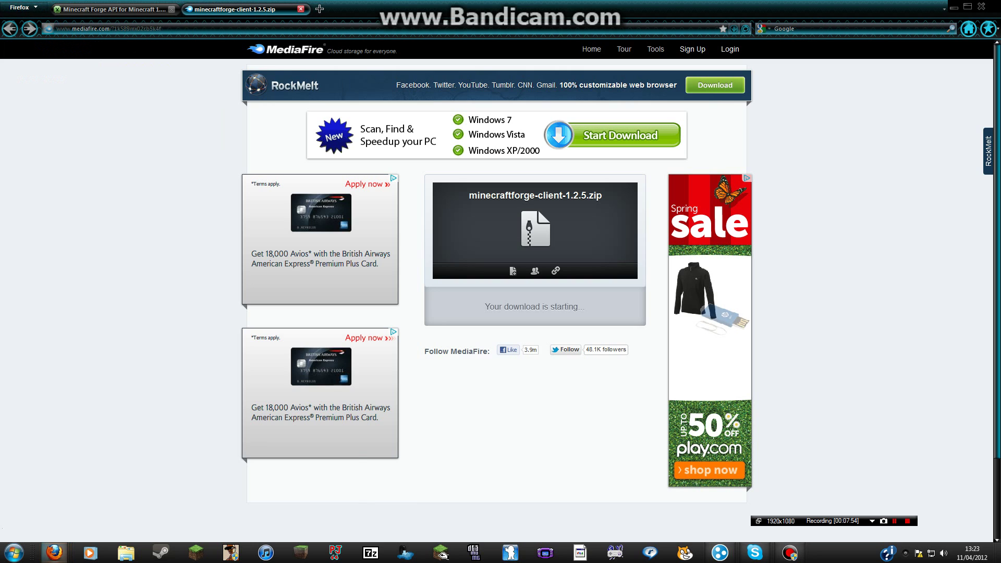
Close Firefox together with both of its open tabs.
{"action": "mouse_move", "coordinate": [55, 552]}
{"action": "mouse_move", "coordinate": [183, 496]}
{"action": "left_click", "coordinate": [232, 461]}
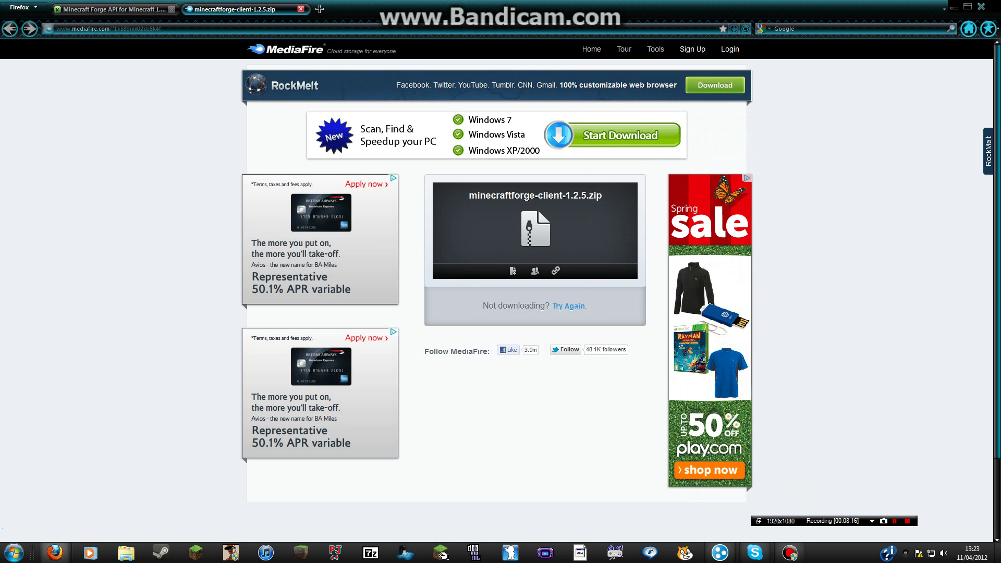
{"action": "key", "text": "alt+F4"}
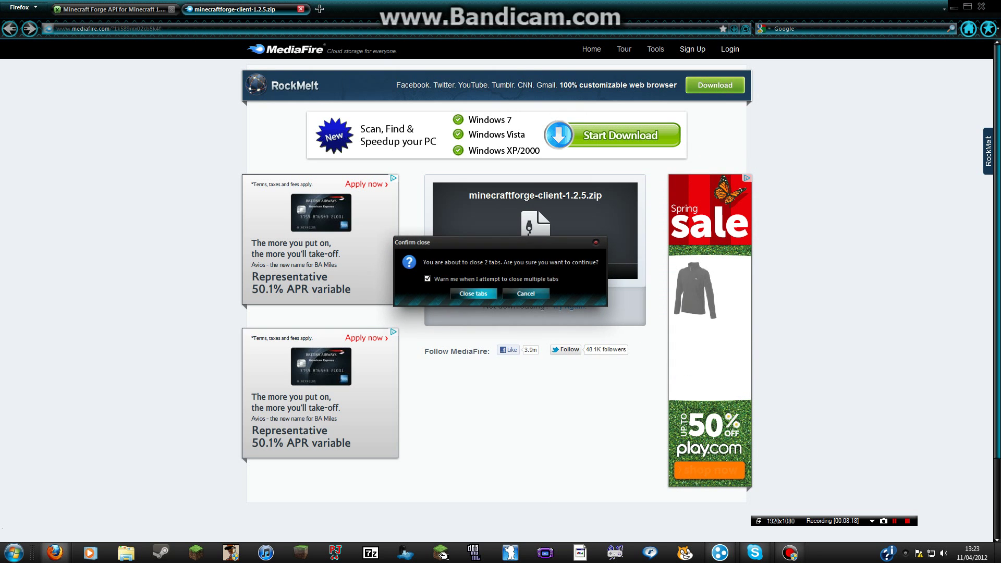
{"action": "key", "text": "Return"}
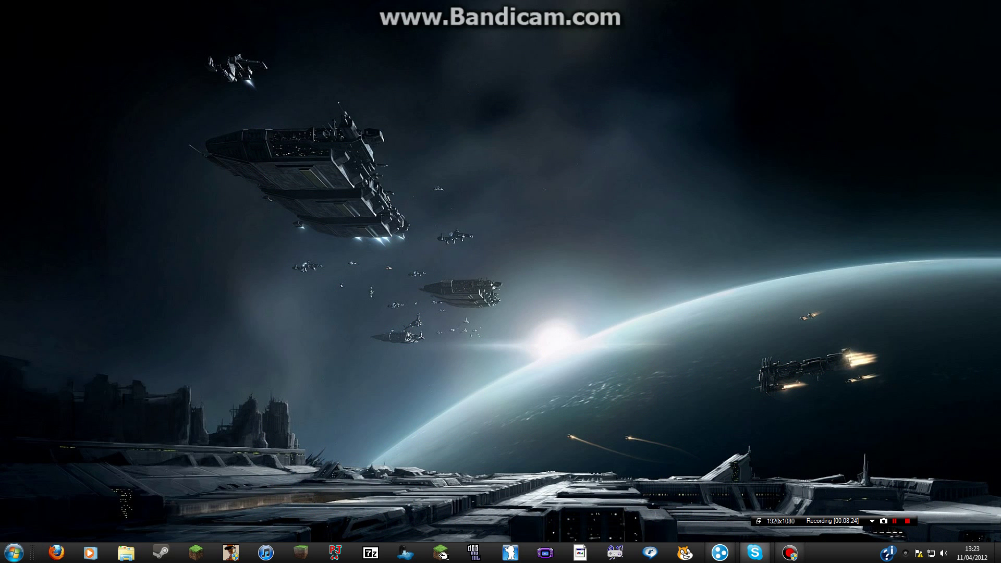
Open two 7-Zip File Manager windows on the downloads folder and arrange them side by side.
{"action": "right_click", "coordinate": [370, 553]}
{"action": "left_click", "coordinate": [351, 514]}
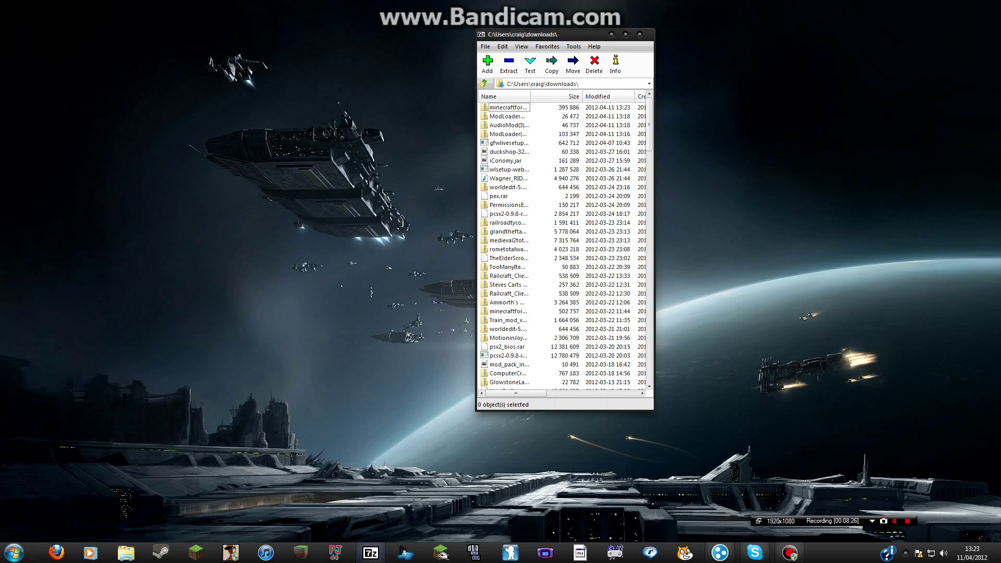
{"action": "left_click_drag", "start_coordinate": [522, 34], "coordinate": [285, 31]}
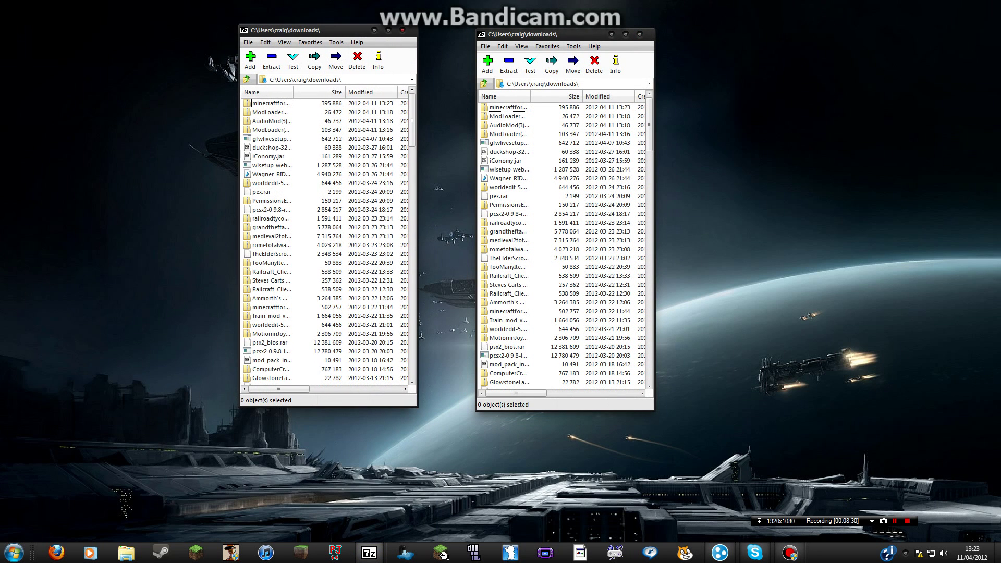
Copy the Roaming folder's path from Explorer by opening %appdata%, and go to that path in one 7-Zip window.
{"action": "key", "text": "super+r"}
{"action": "type", "text": "%appdata%"}
{"action": "key", "text": "Return"}
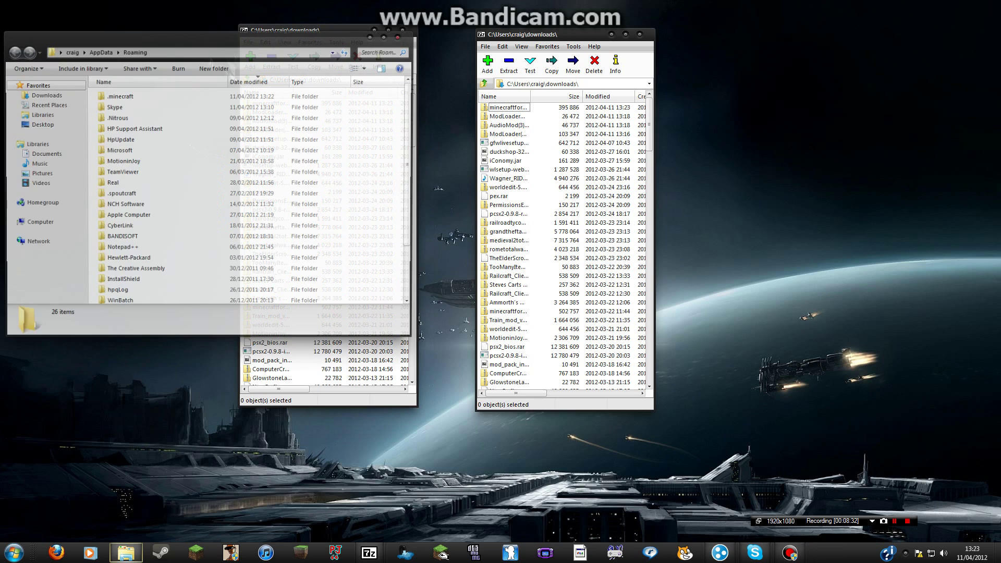
{"action": "key", "text": "alt+d"}
{"action": "key", "text": "ctrl+c"}
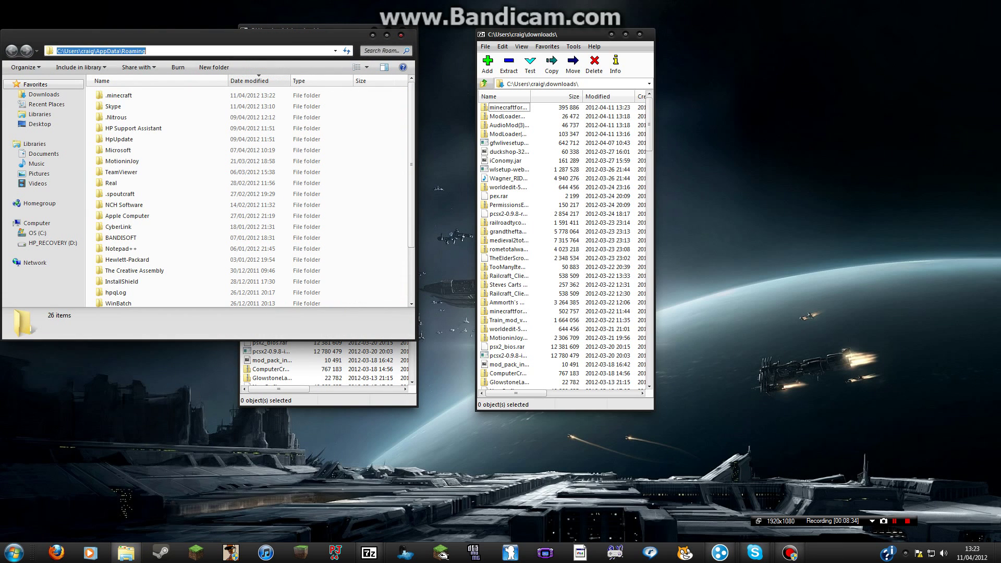
{"action": "key", "text": "alt+F4"}
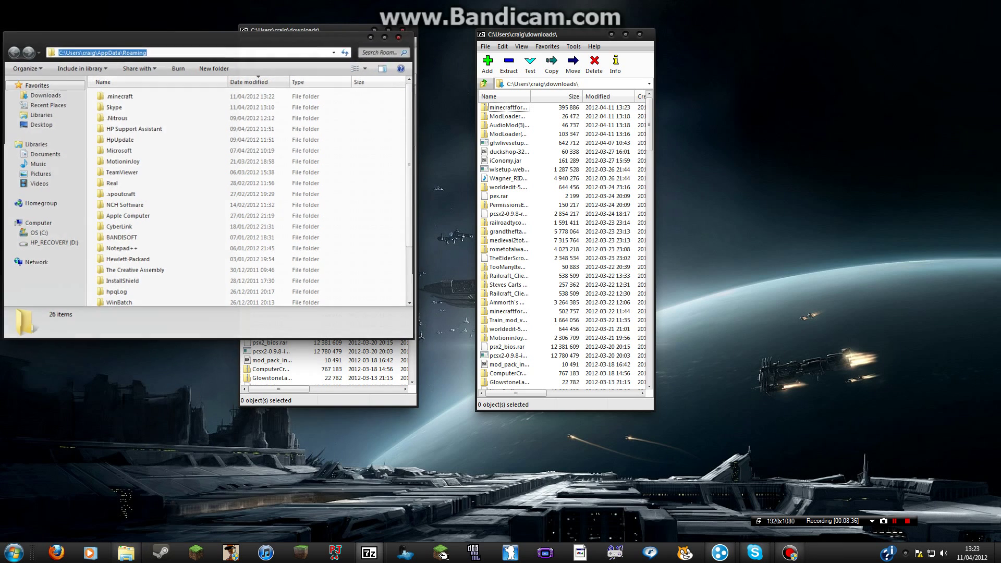
{"action": "key", "text": "ctrl+v"}
{"action": "key", "text": "Return"}
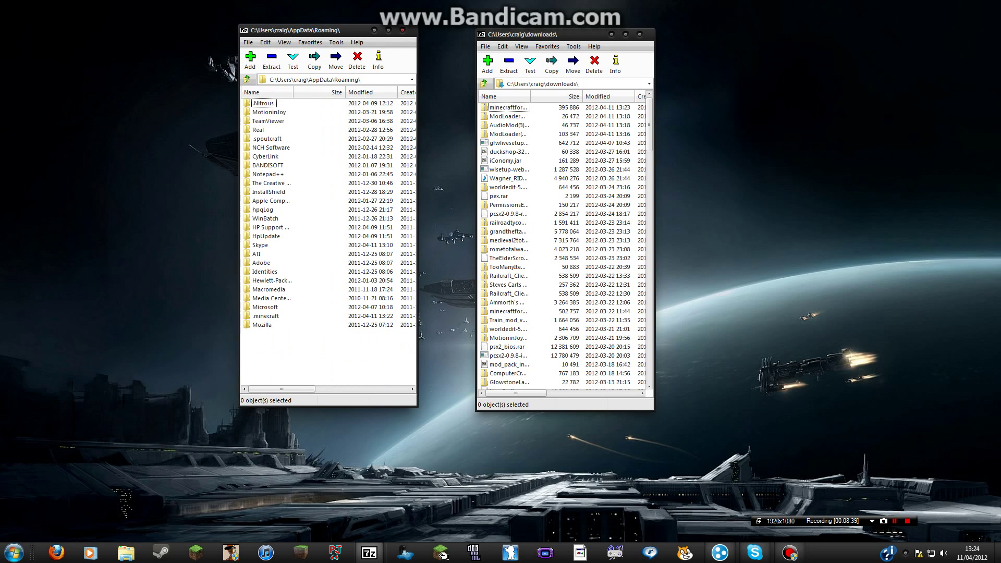
Browse from the Roaming folder into .minecraft\bin and open minecraft.jar as an archive.
{"action": "double_click", "coordinate": [265, 316]}
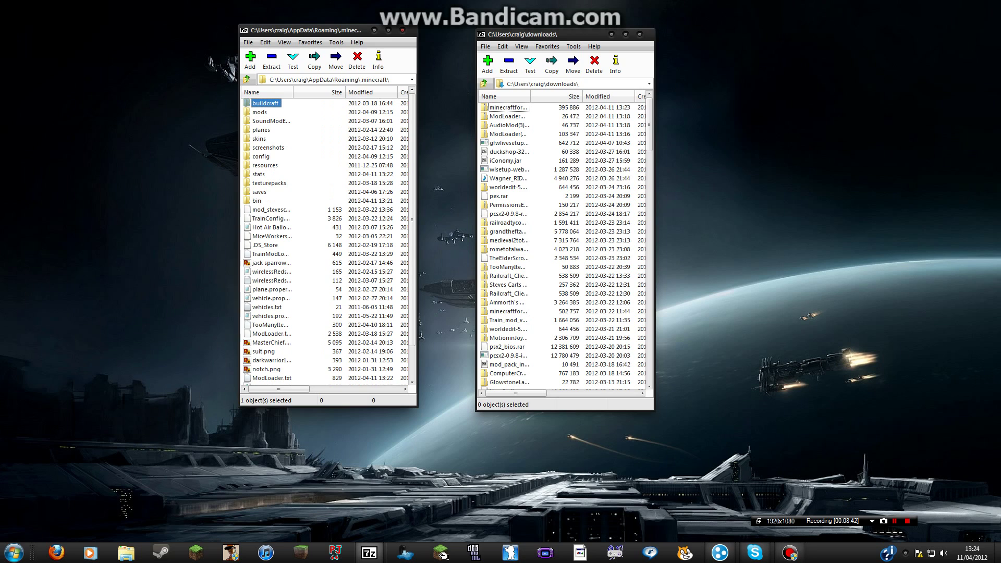
{"action": "double_click", "coordinate": [257, 201]}
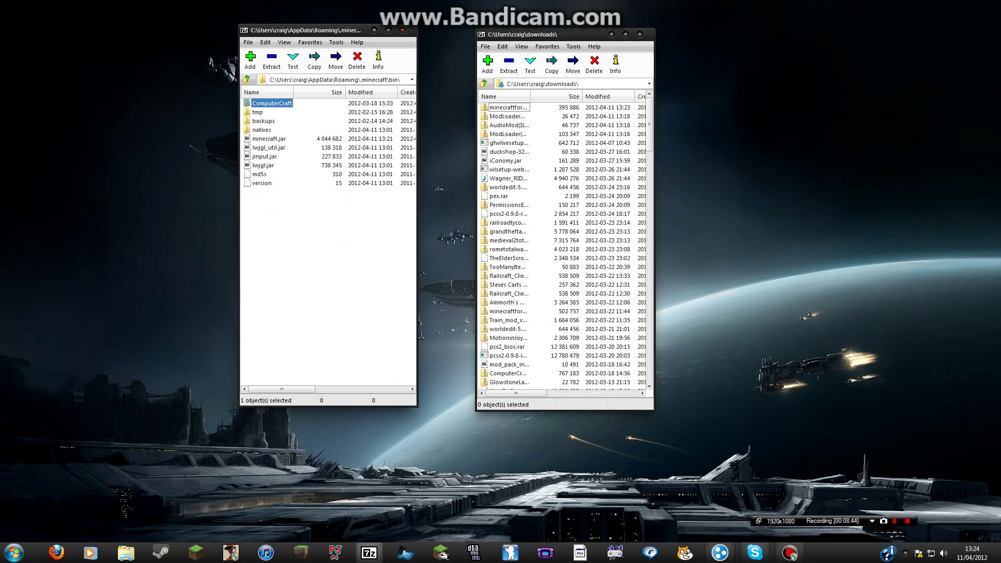
{"action": "double_click", "coordinate": [269, 139]}
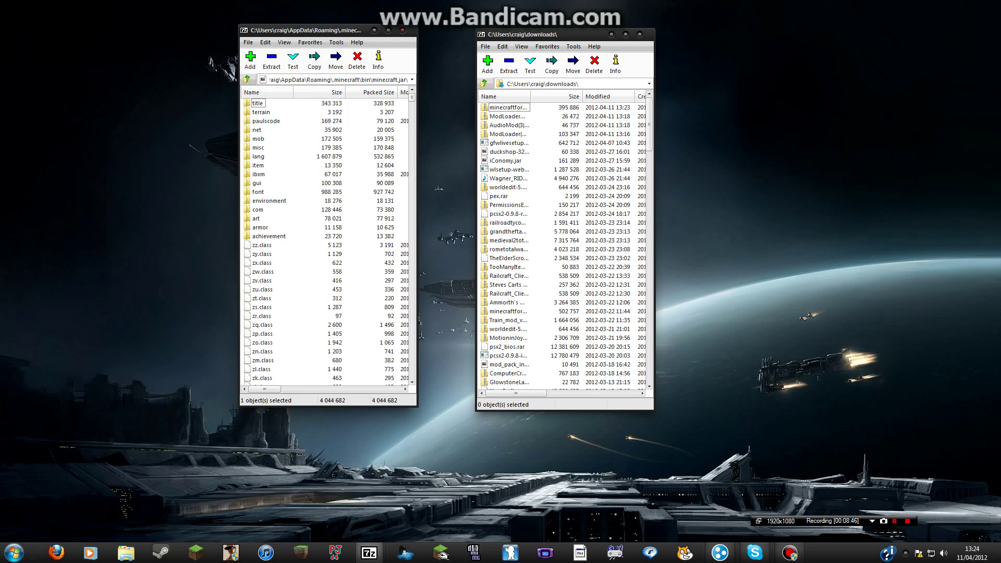
Copy all the contents of minecraftforge-client-1.2.5.zip from the downloads folder into minecraft.jar.
{"action": "left_click", "coordinate": [508, 108]}
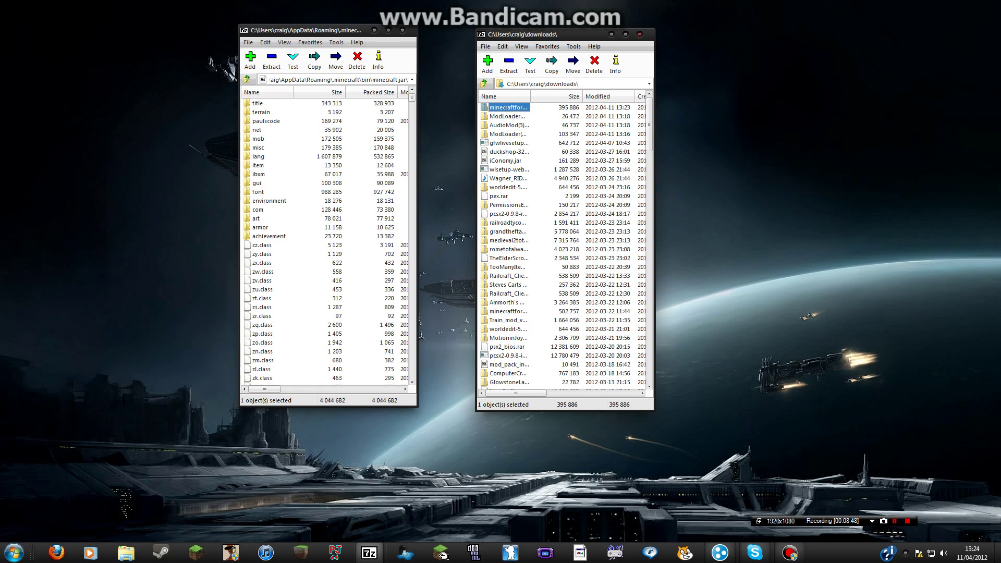
{"action": "double_click", "coordinate": [508, 108]}
{"action": "key", "text": "shift+End"}
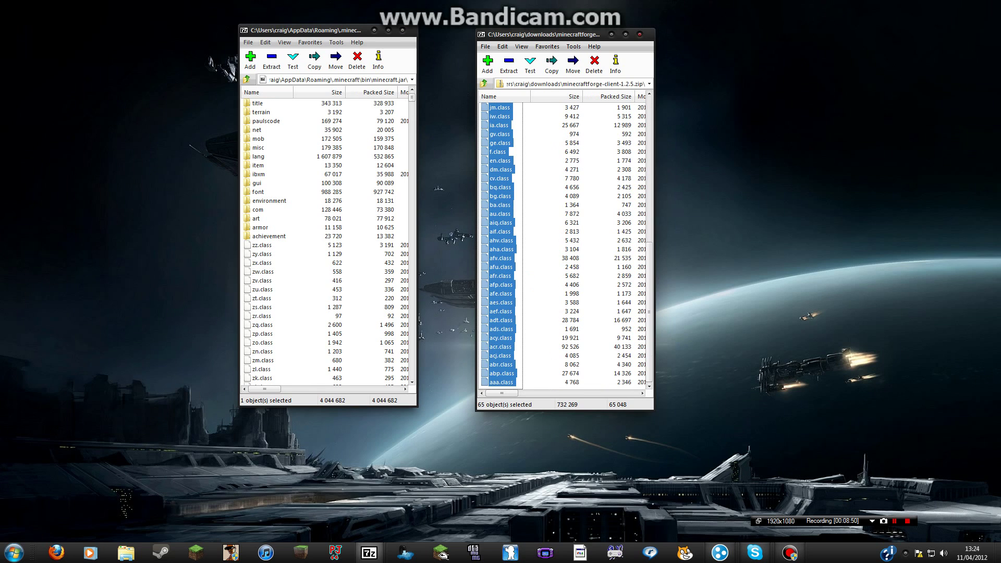
{"action": "left_click_drag", "start_coordinate": [500, 249], "coordinate": [328, 250]}
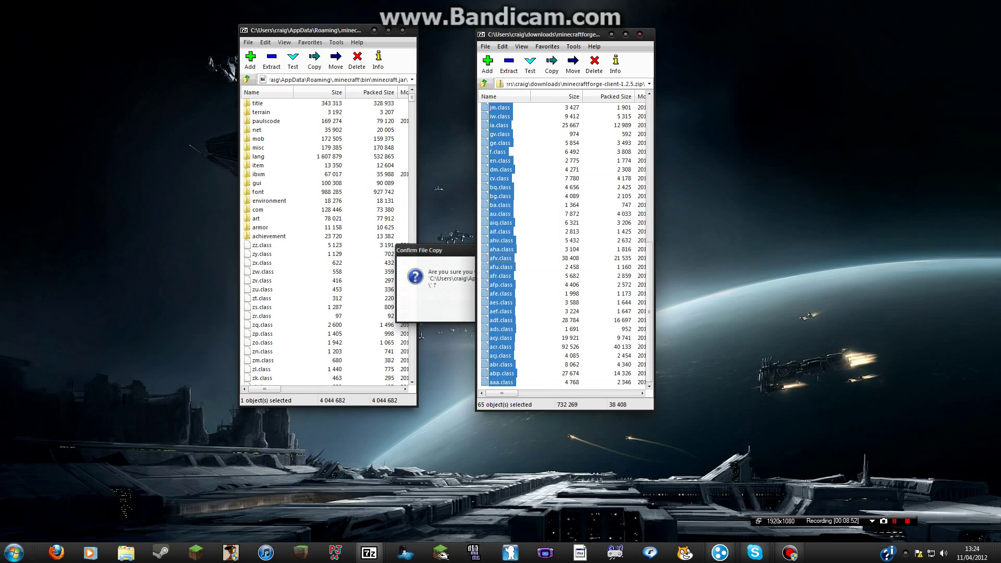
{"action": "key", "text": "Return"}
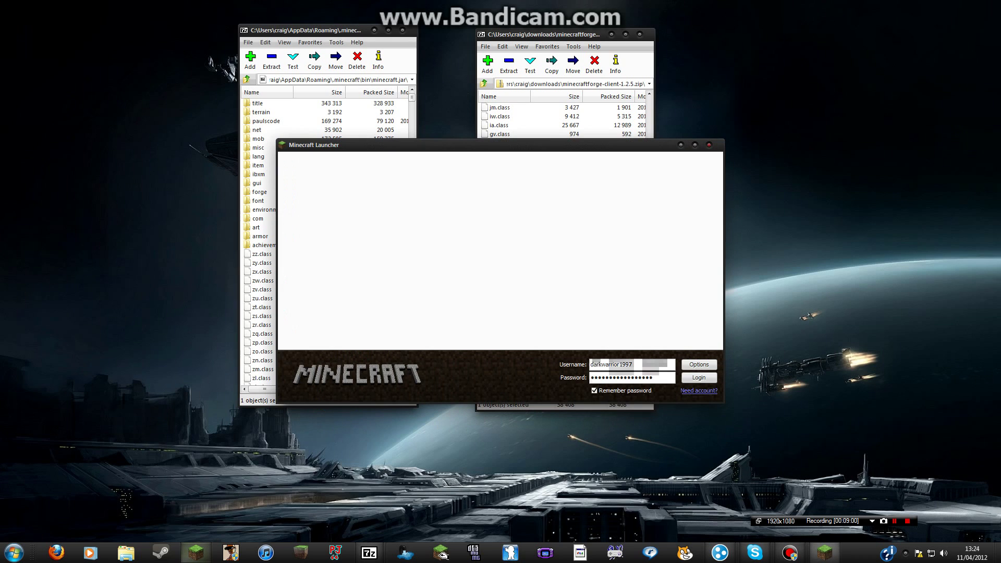
Try to start the modded game by logging in through the Minecraft launcher with the saved account, and close it.
{"action": "key", "text": "Return"}
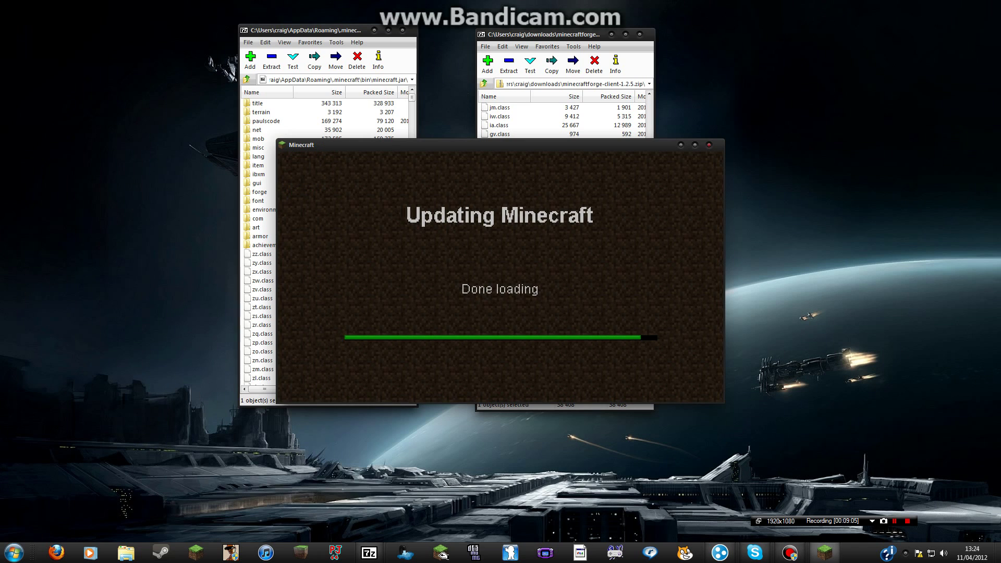
{"action": "left_click_drag", "start_coordinate": [501, 145], "coordinate": [437, 113]}
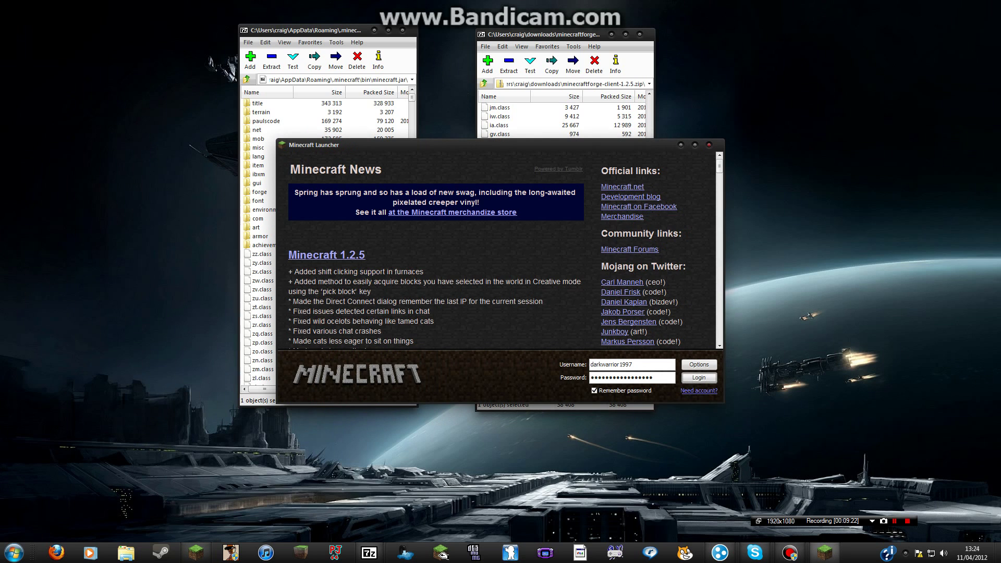
{"action": "left_click", "coordinate": [698, 378]}
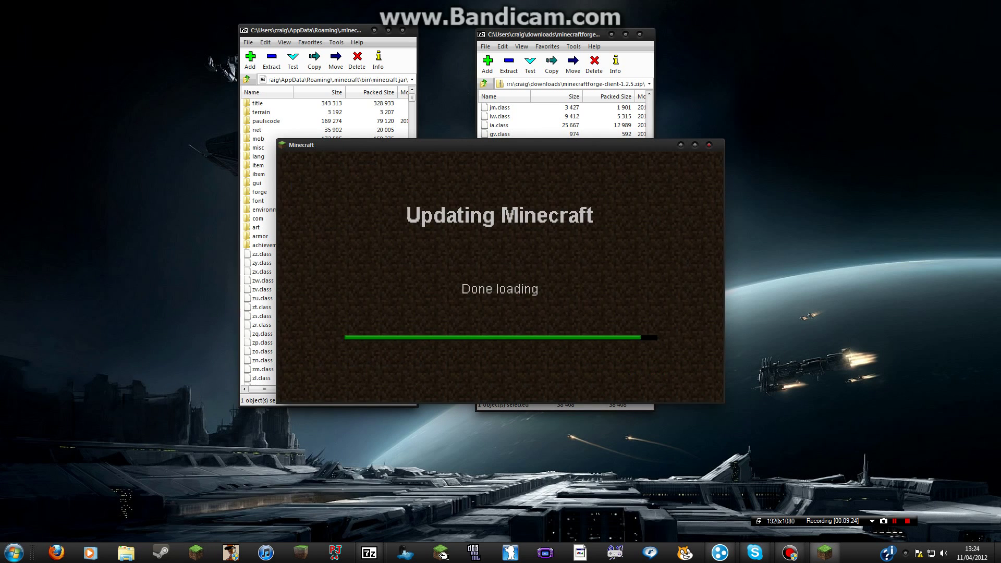
{"action": "left_click", "coordinate": [709, 145]}
Close both 7-Zip windows, restart the Minecraft launcher and log in with the saved account.
{"action": "left_click", "coordinate": [640, 35]}
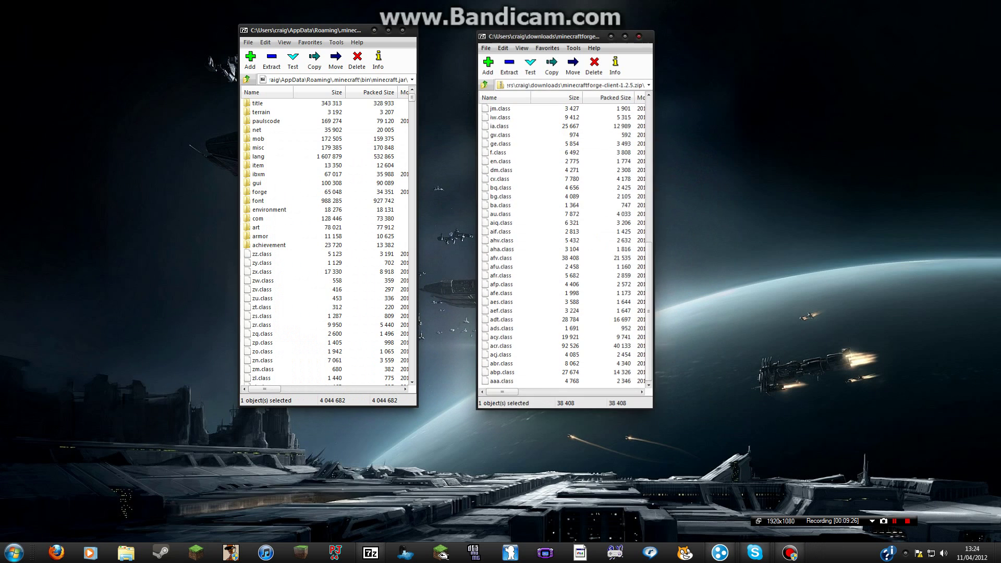
{"action": "left_click", "coordinate": [402, 30]}
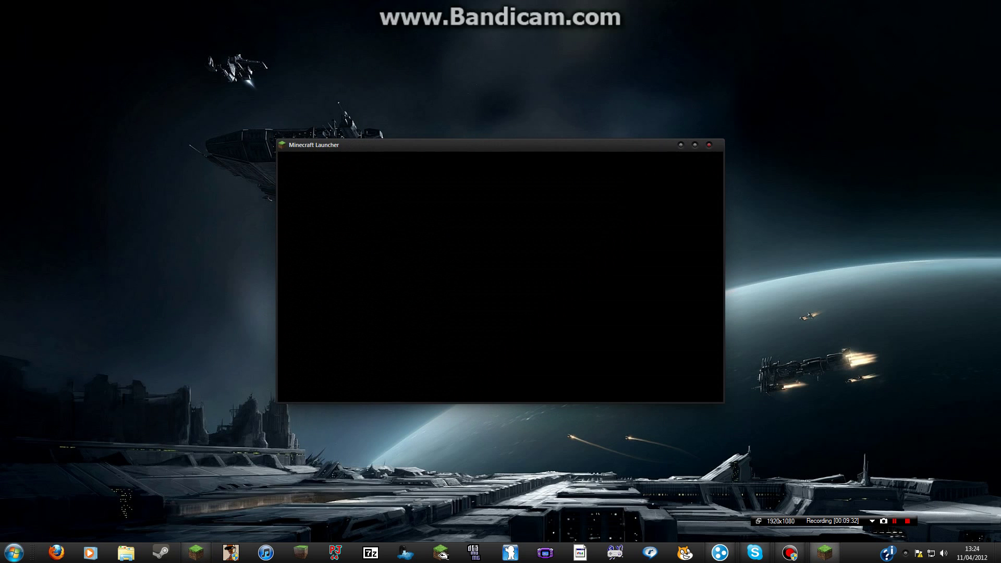
{"action": "key", "text": "Return"}
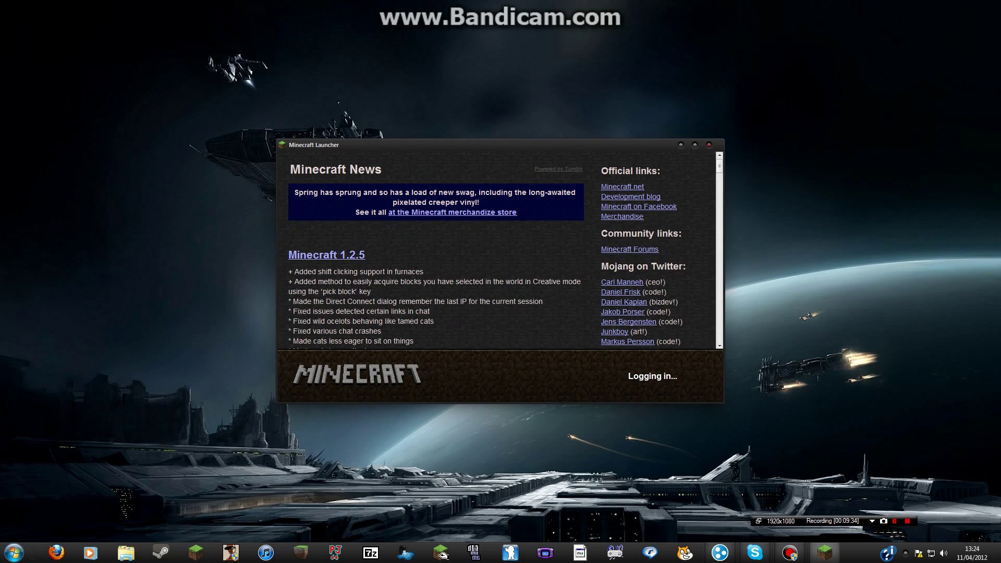